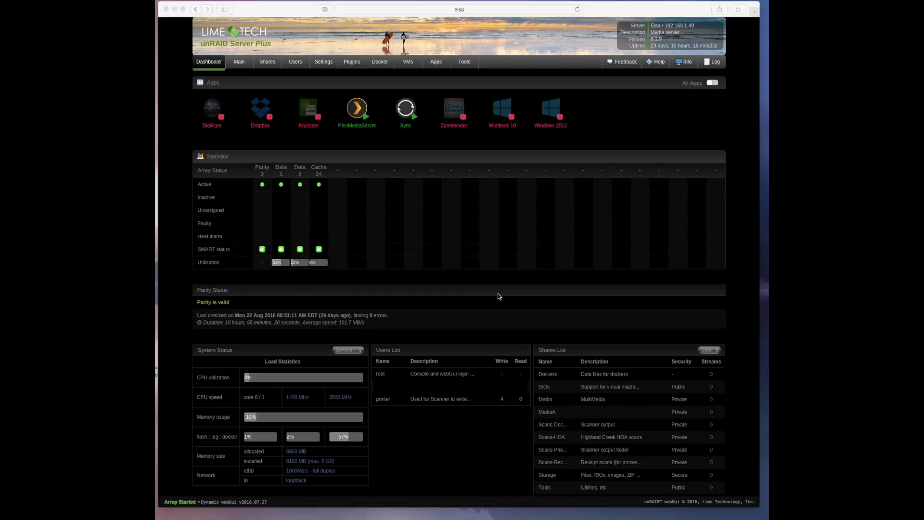
- Search the Community Applications catalogue for "owncloud"
click(437, 61)
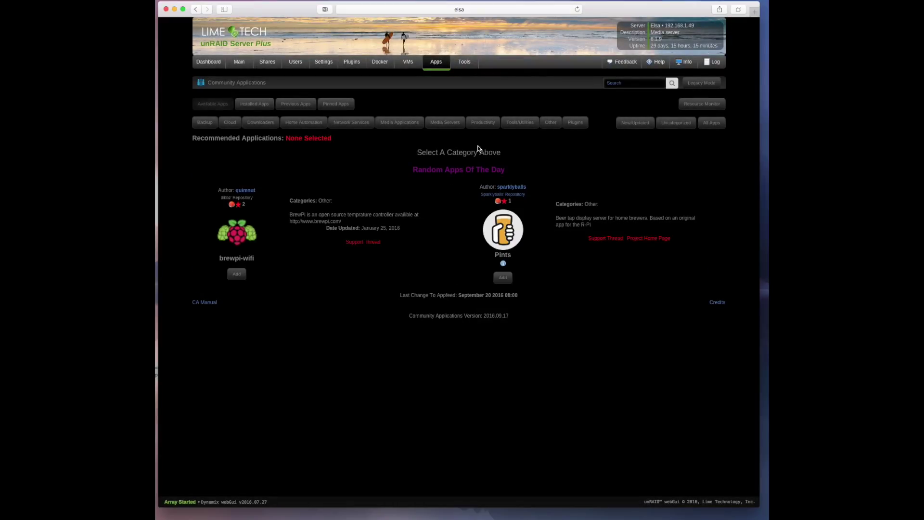
click(627, 84)
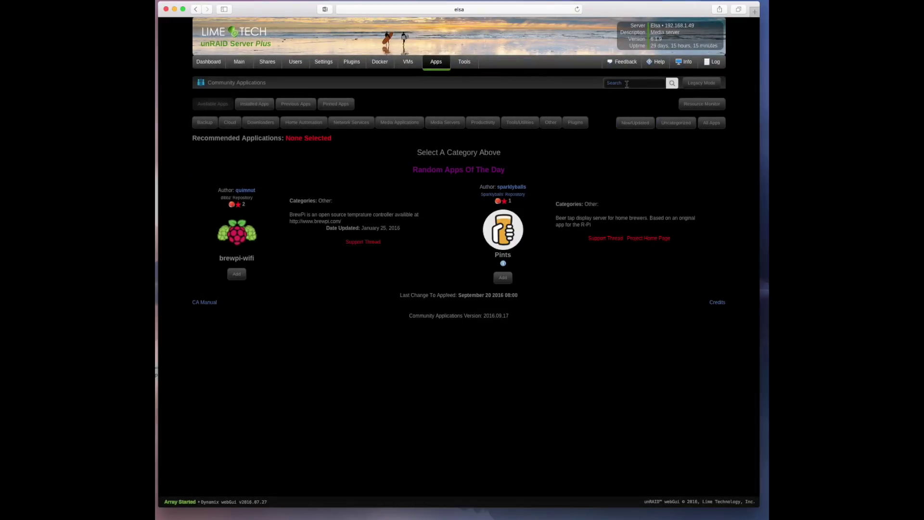
text(owncloud)
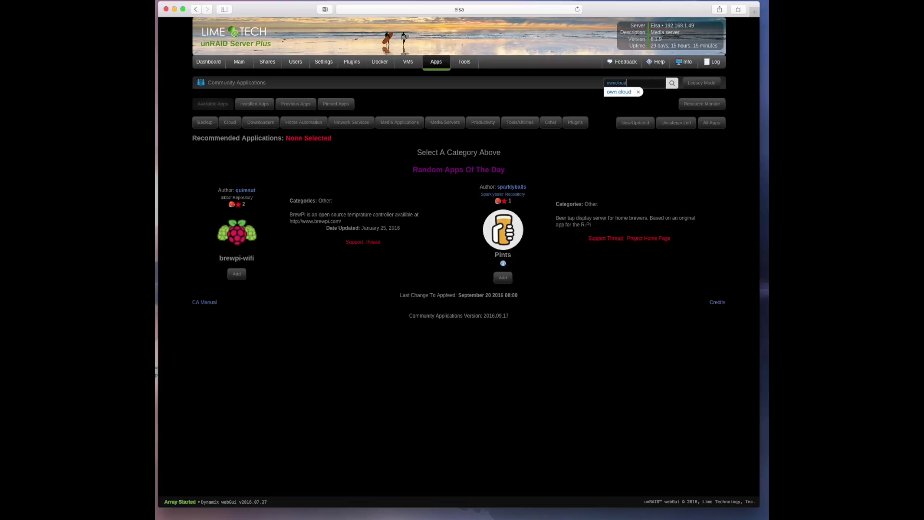
click(622, 90)
click(671, 84)
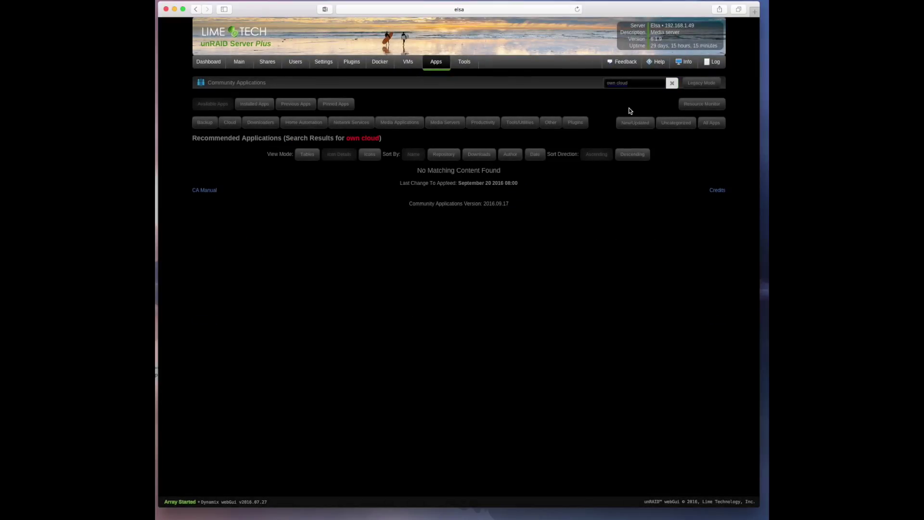
click(620, 83)
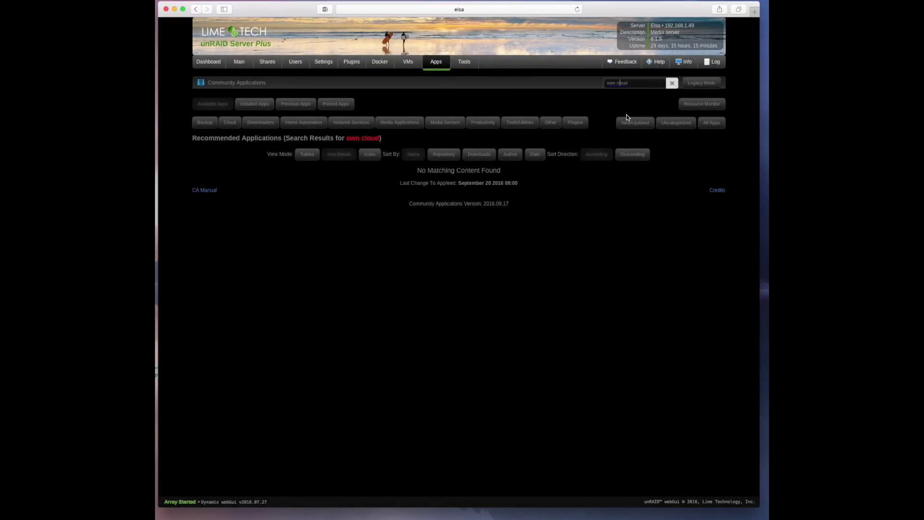
key(Return)
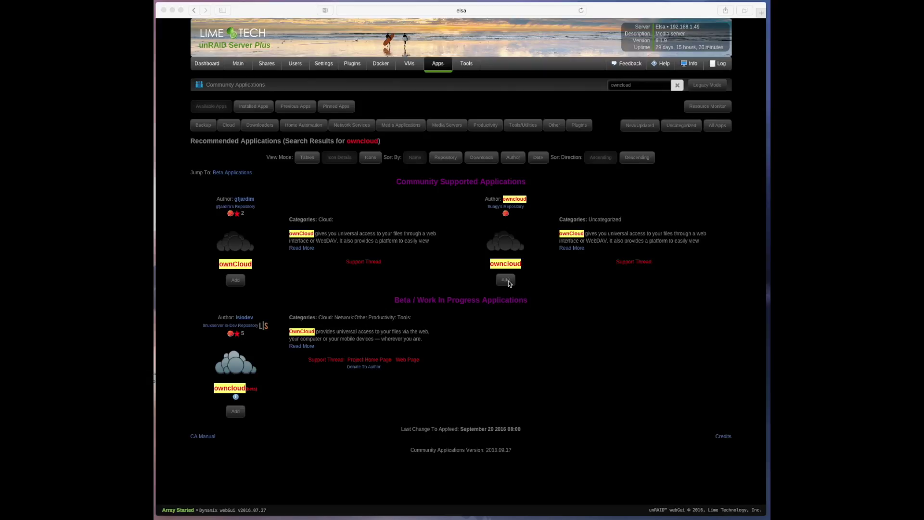
- Add the community-supported owncloud app whose author is owncloud, opening its container settings
click(506, 281)
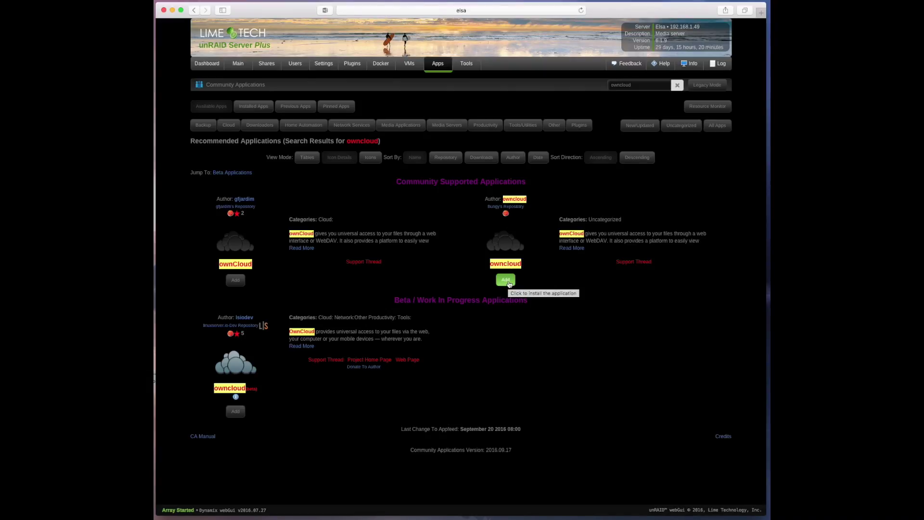
click(509, 284)
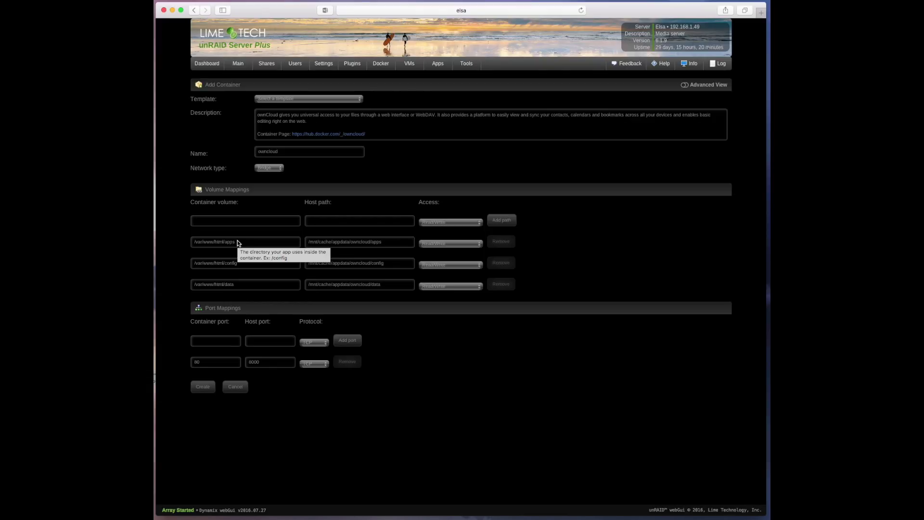
click(394, 244)
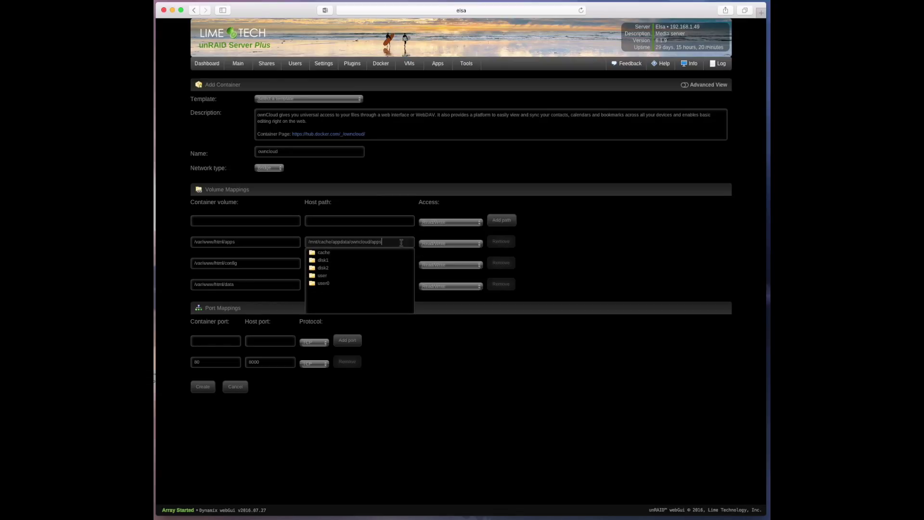
click(573, 258)
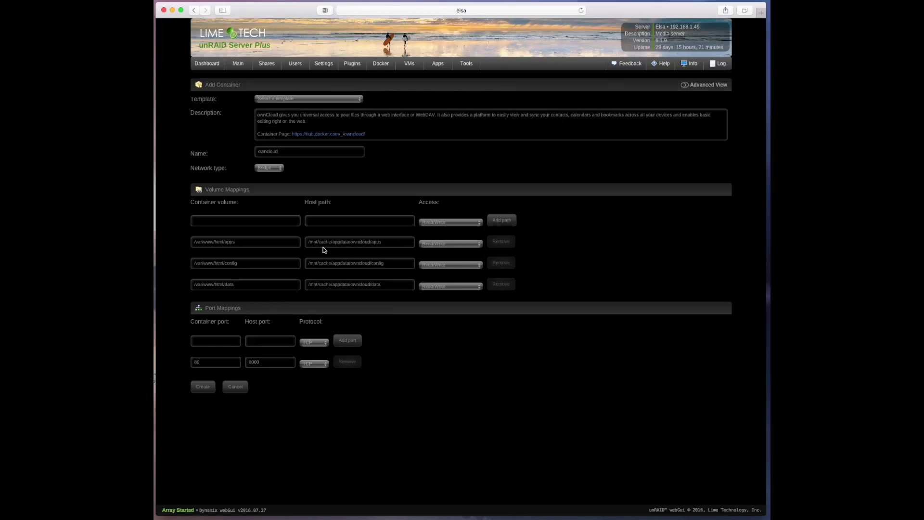
- Set the host path for the /var/www/html/apps volume to /mnt/user/appdata/owncloud/apps
click(389, 243)
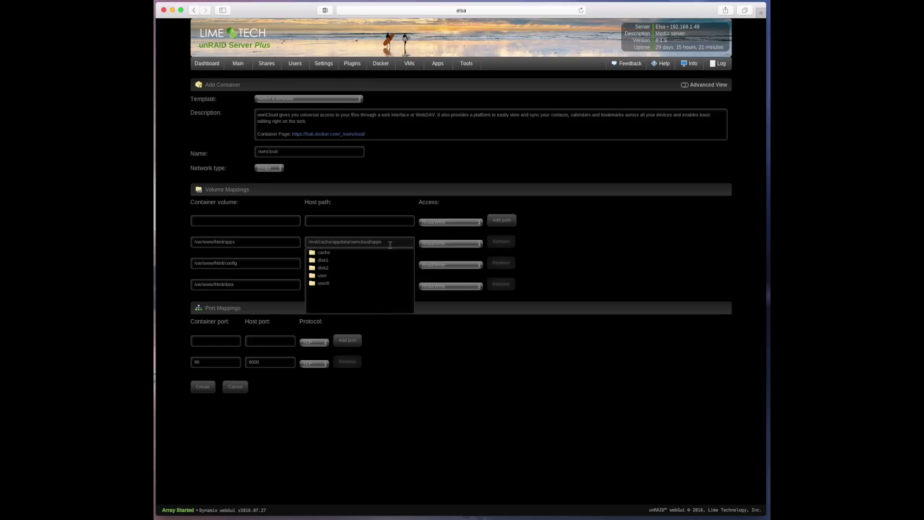
click(321, 275)
click(334, 284)
scroll(361, 284, down, 1)
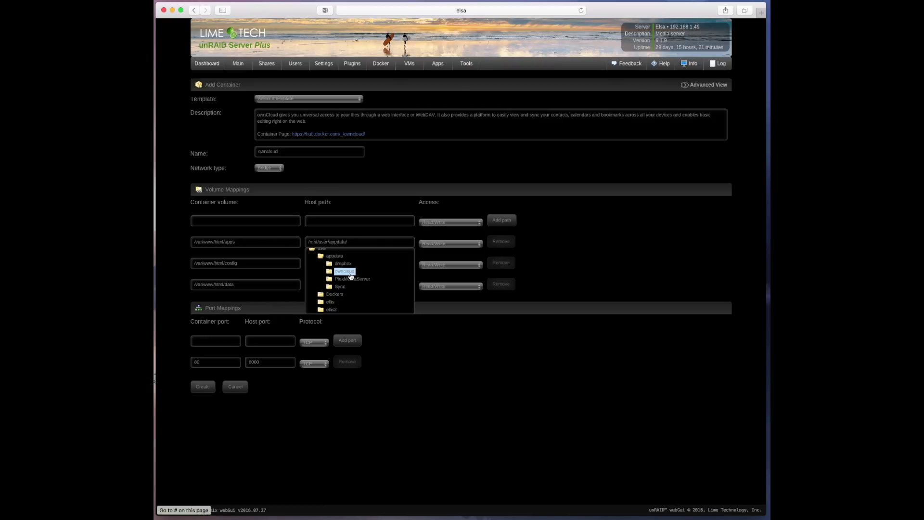
click(351, 276)
click(386, 244)
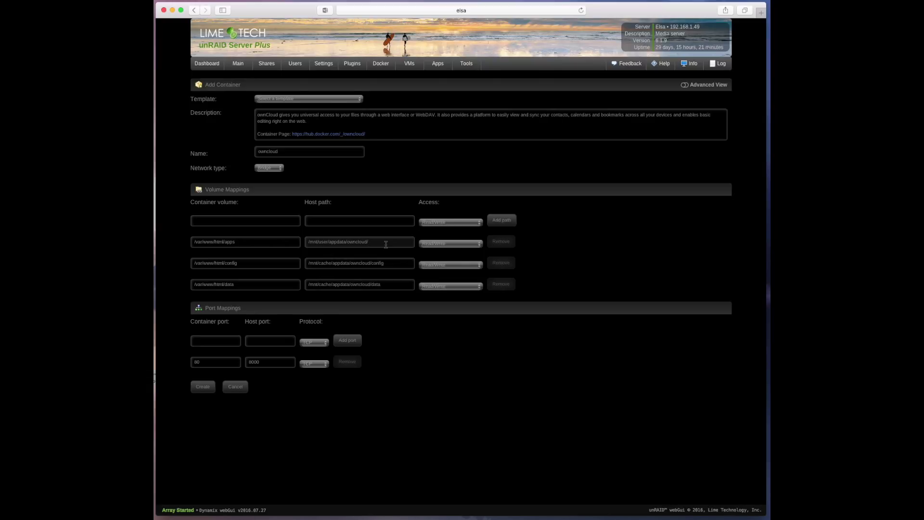
text(apps)
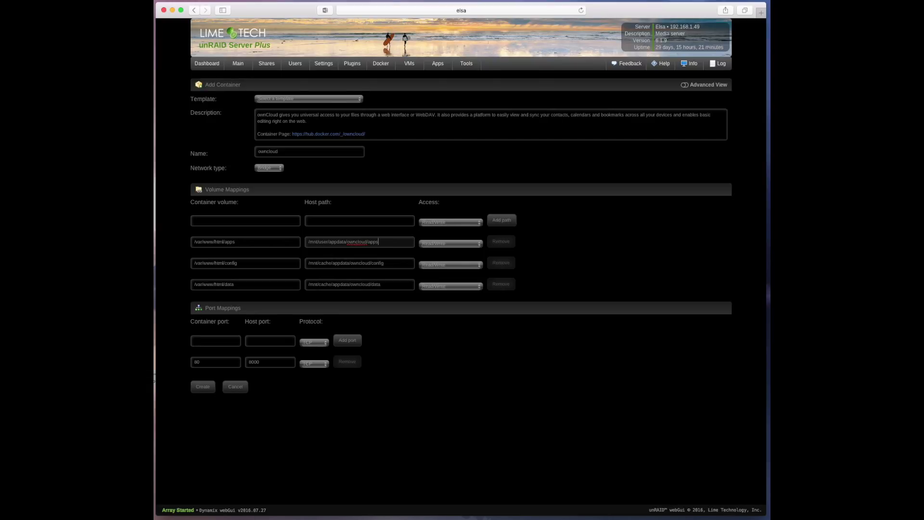
- Set the host path for the /var/www/html/config volume to /mnt/user/appdata/owncloud/config
click(393, 264)
click(329, 296)
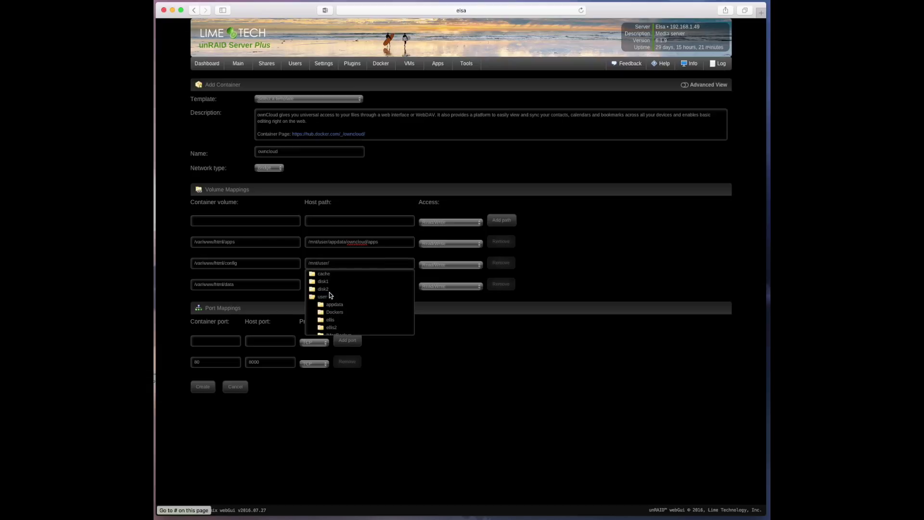
click(333, 304)
click(344, 320)
click(383, 266)
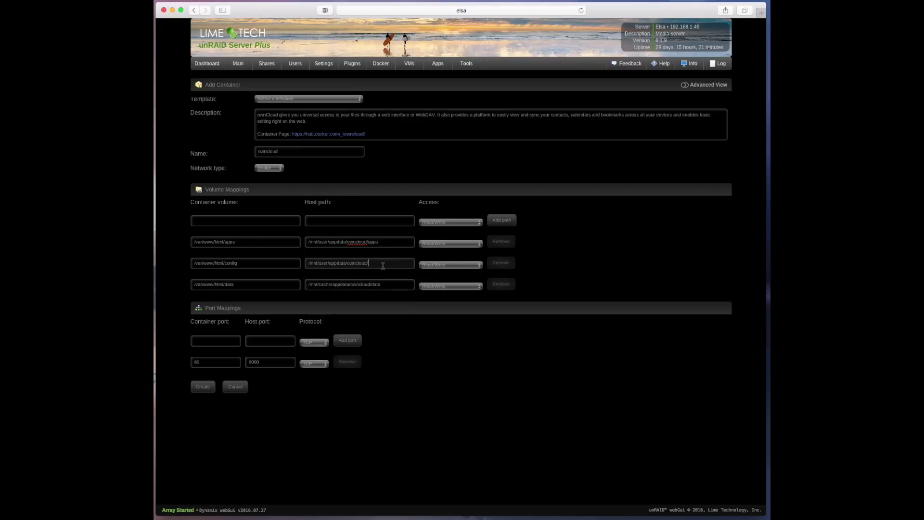
text(config)
- Set the host path for the /var/www/html/data volume to /mnt/user/appdata/owncloud/data
click(386, 284)
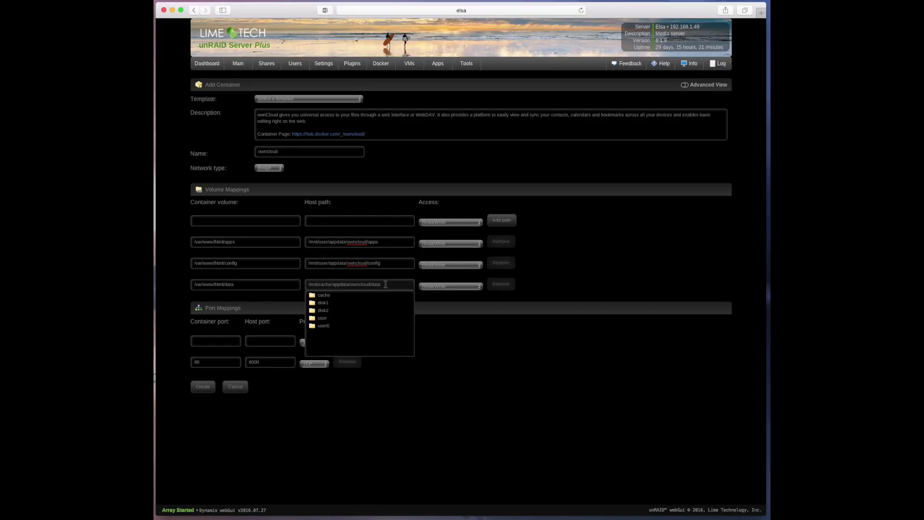
click(323, 319)
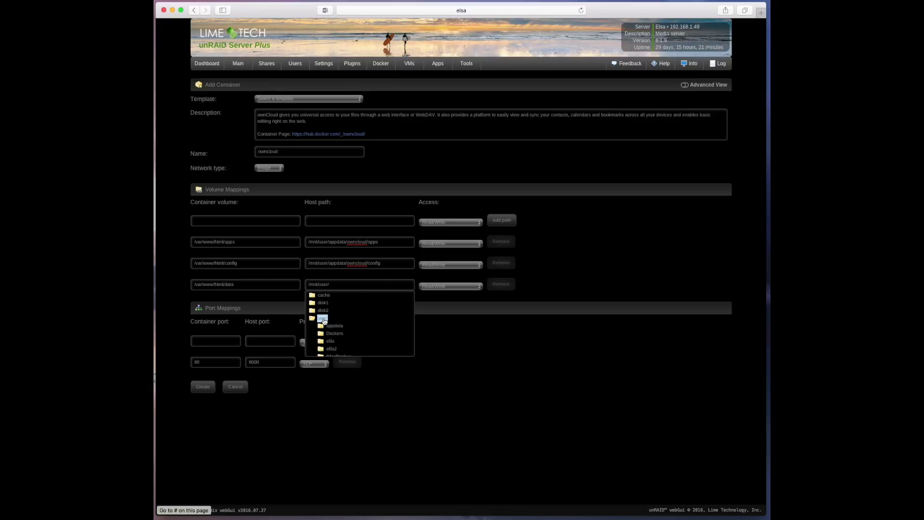
scroll(352, 321, down, 1)
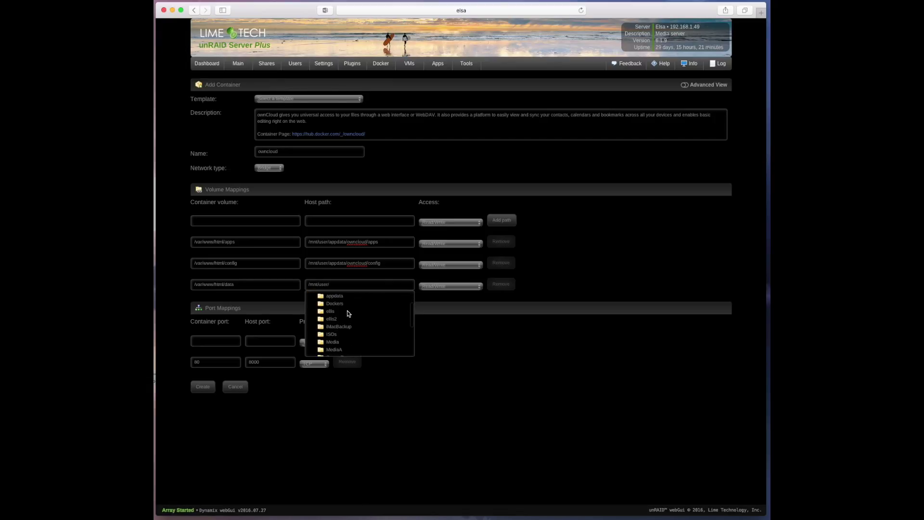
click(342, 301)
click(343, 312)
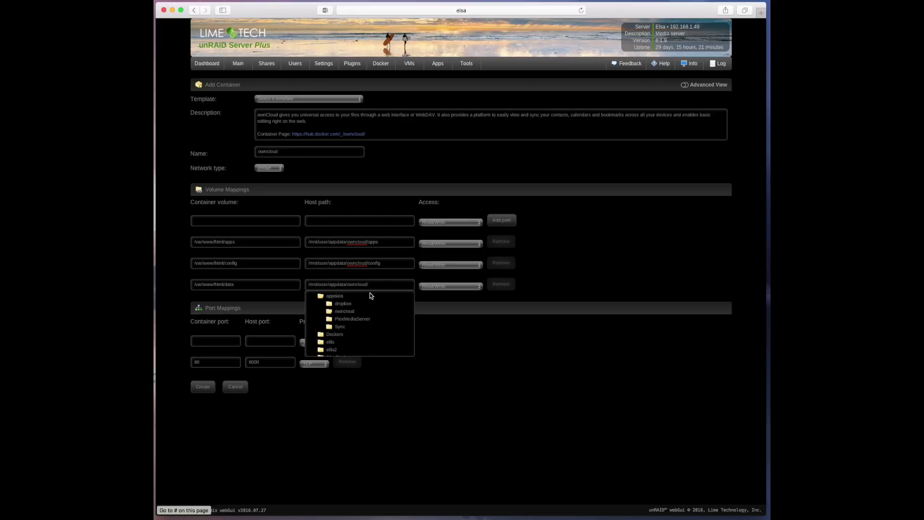
click(384, 284)
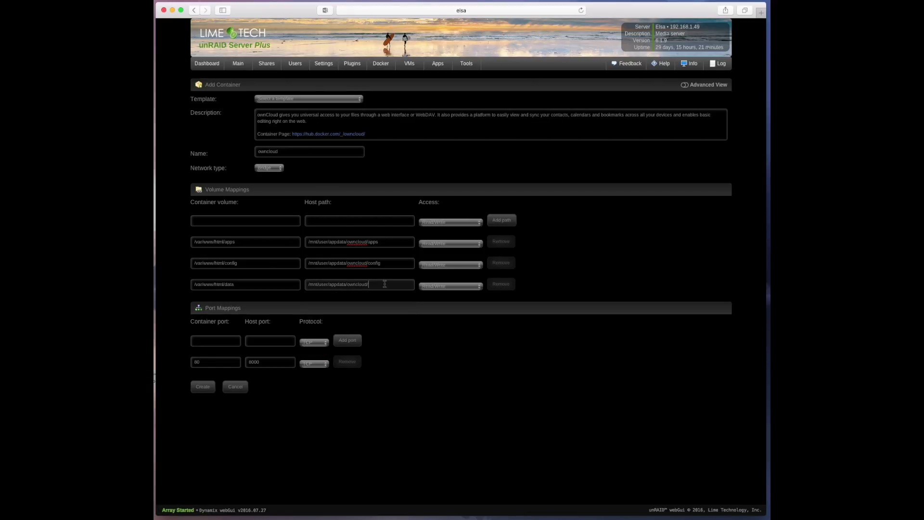
text(data)
click(433, 361)
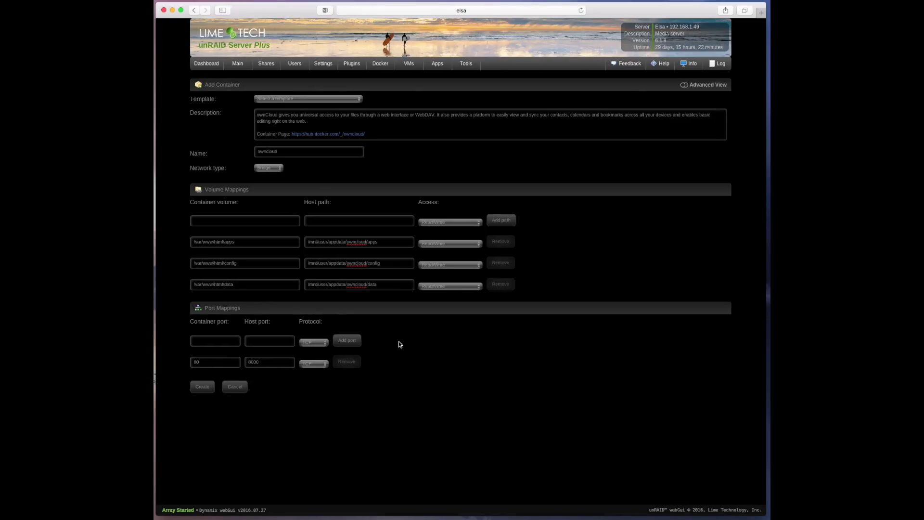
- Create the owncloud container and open its WebUI from the server dashboard
click(203, 387)
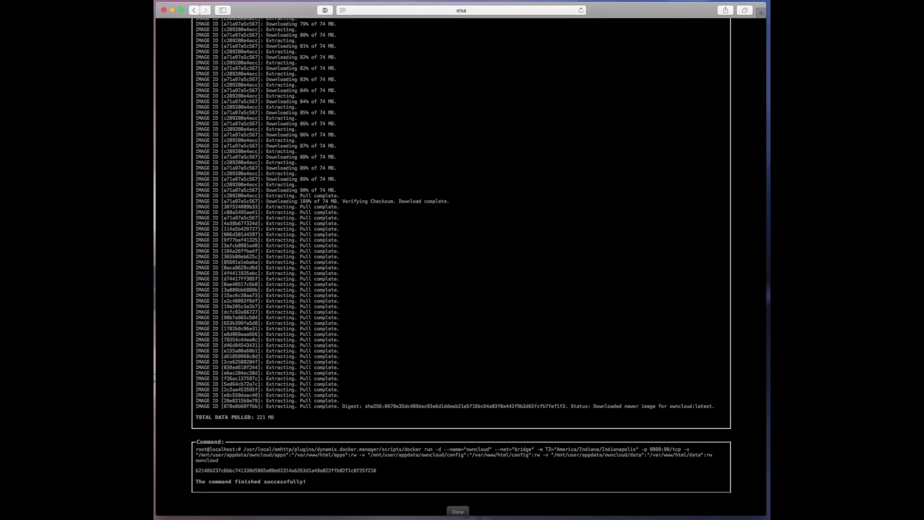
click(458, 512)
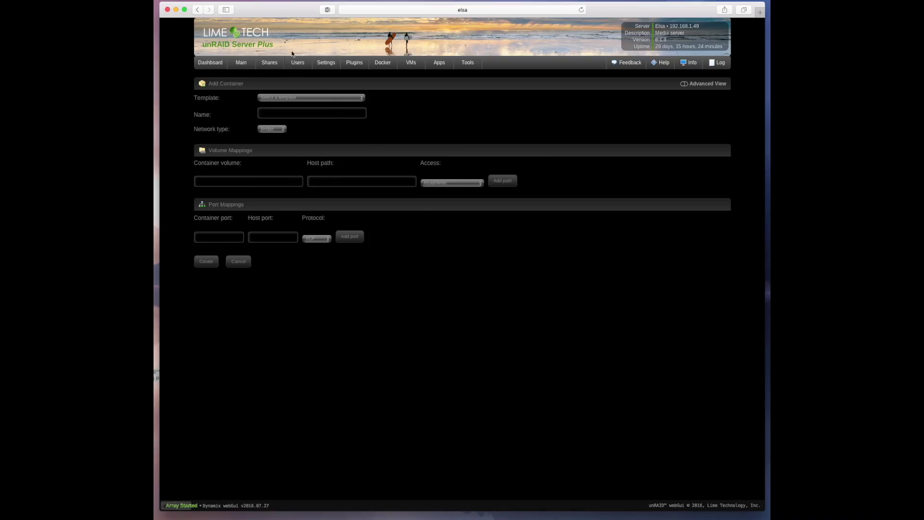
click(222, 63)
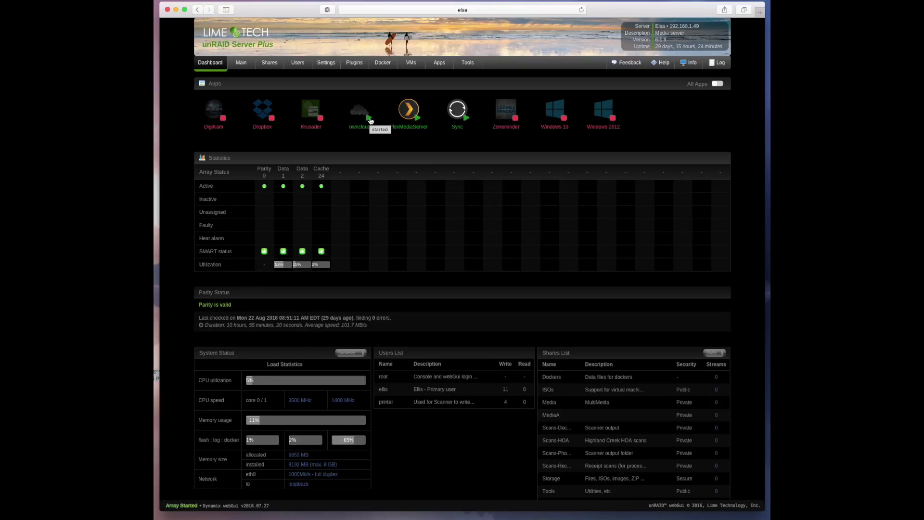
click(370, 121)
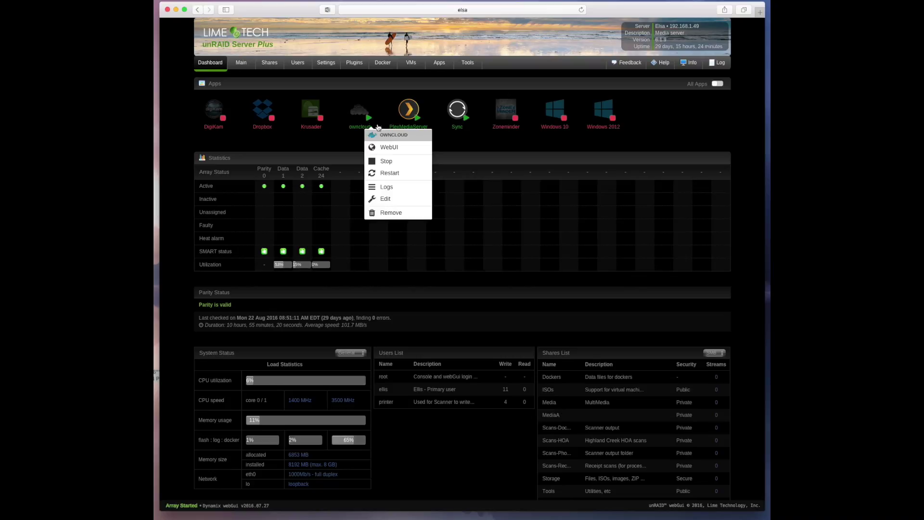
click(398, 152)
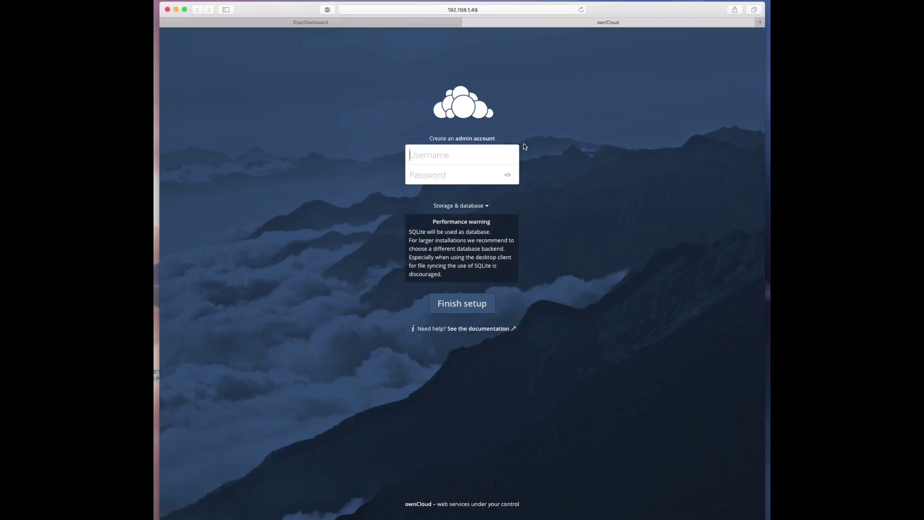
- Create the ownCloud admin account with its username and password, and finish the setup
text(MikeFuryTech)
key(Tab)
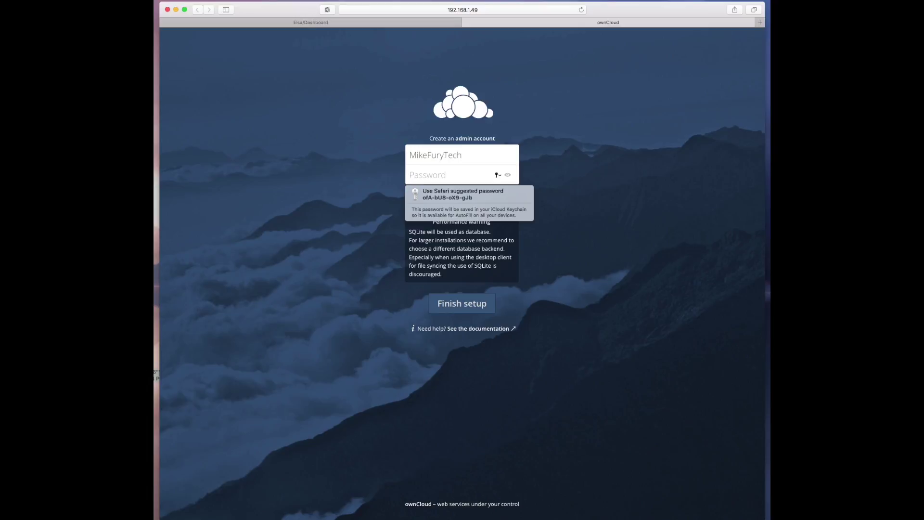
text(•••••••••)
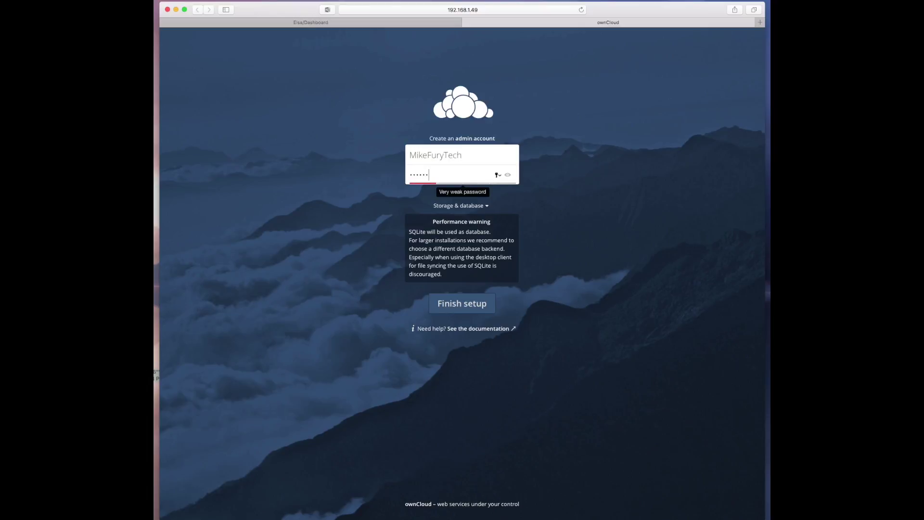
text(•)
click(464, 304)
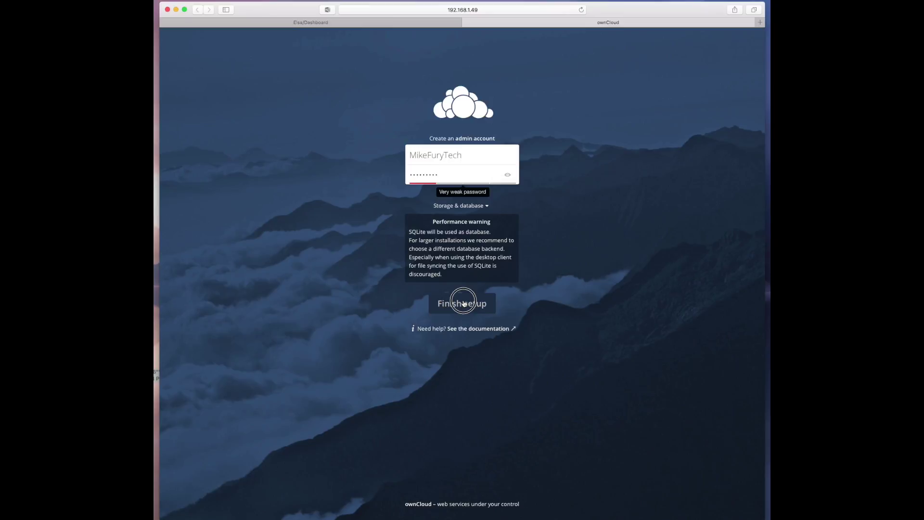
click(499, 70)
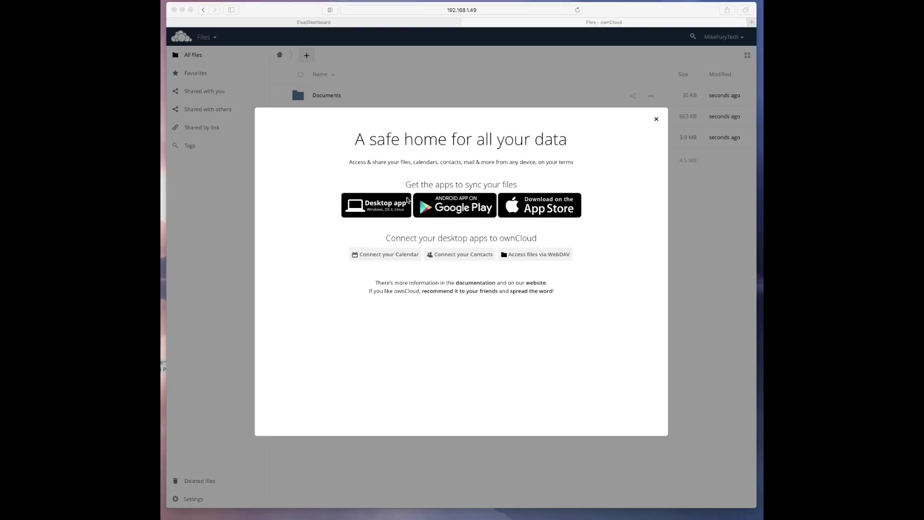
- Open the desktop app download page in a background tab and close the ownCloud welcome dialog
click(362, 222)
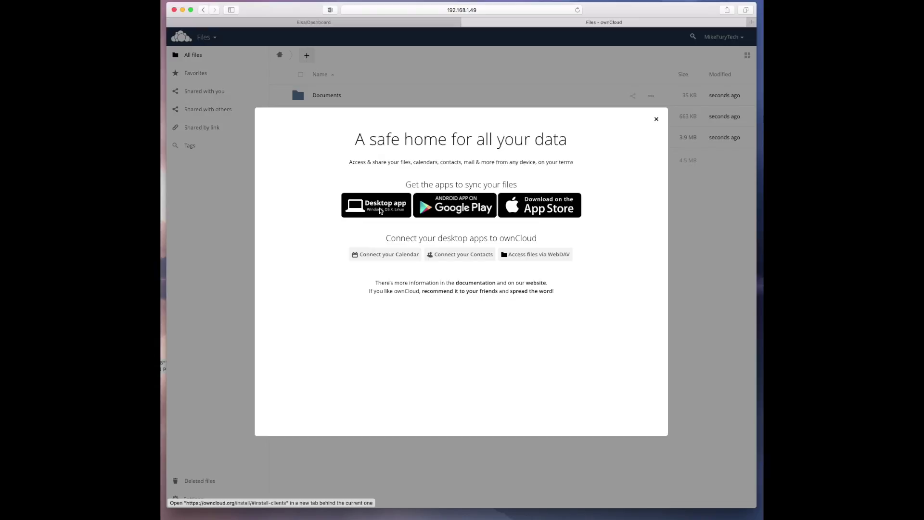
super+click(383, 210)
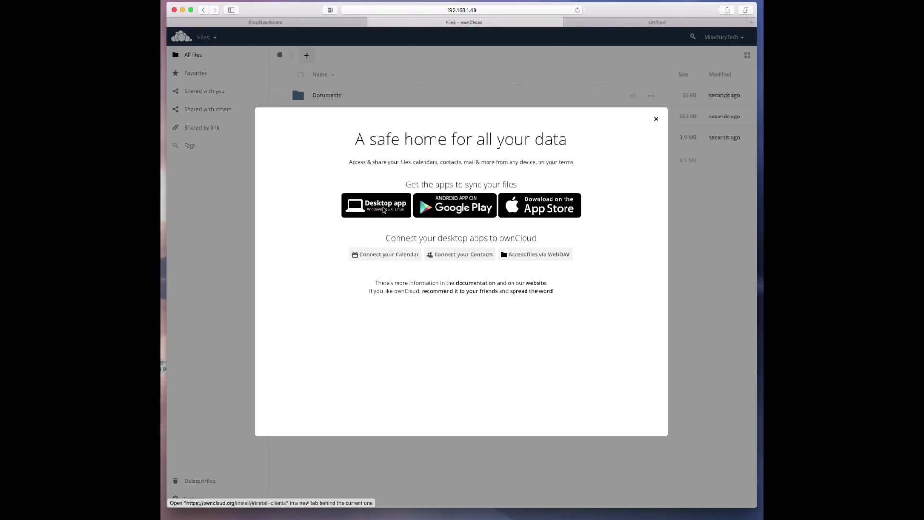
click(655, 118)
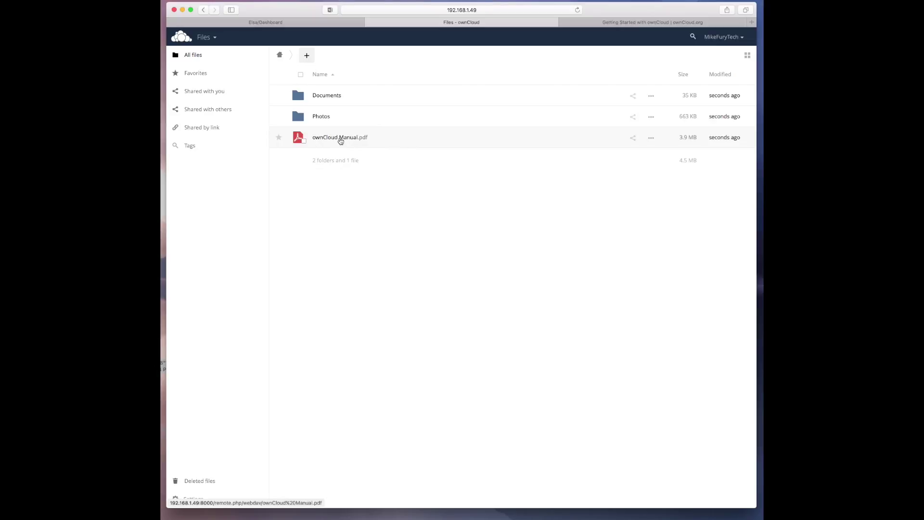
- Open the Photos folder in the ownCloud file list
click(323, 116)
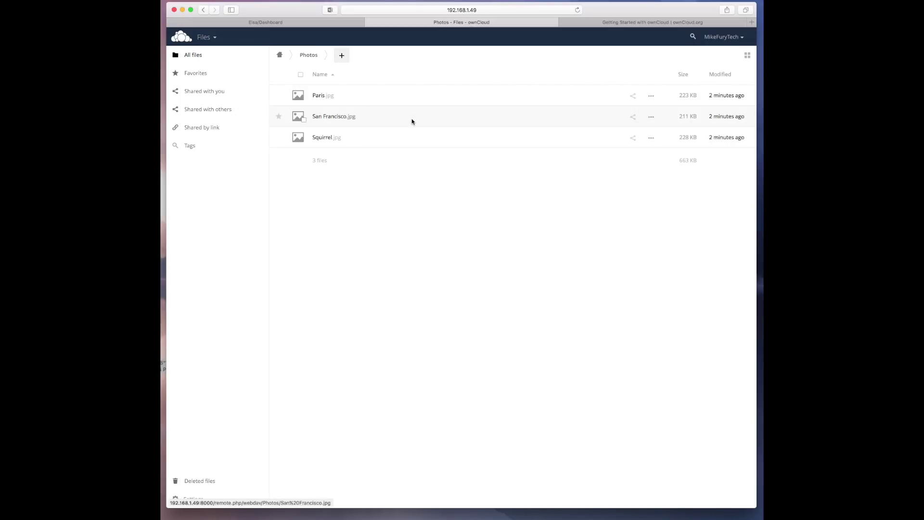
- View Paris.jpg from the Photos folder, look into the Documents folder, and return to the top-level file list
click(321, 96)
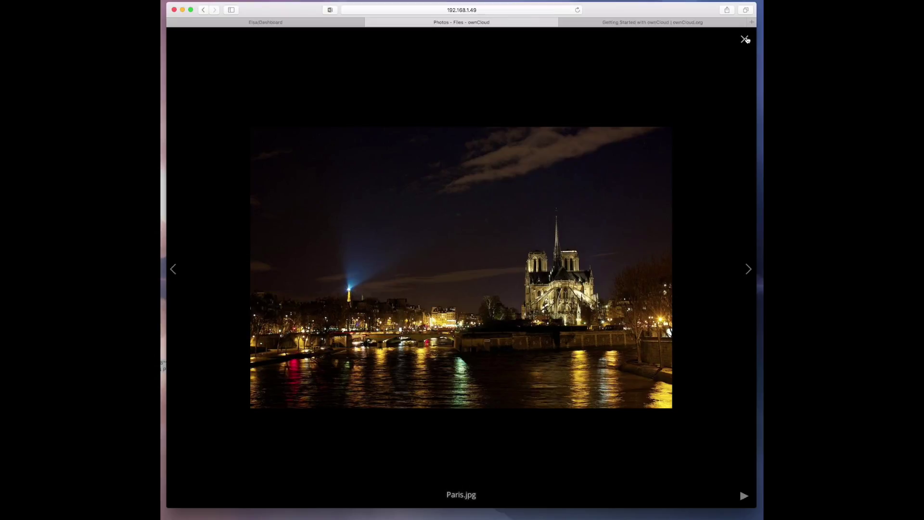
click(745, 39)
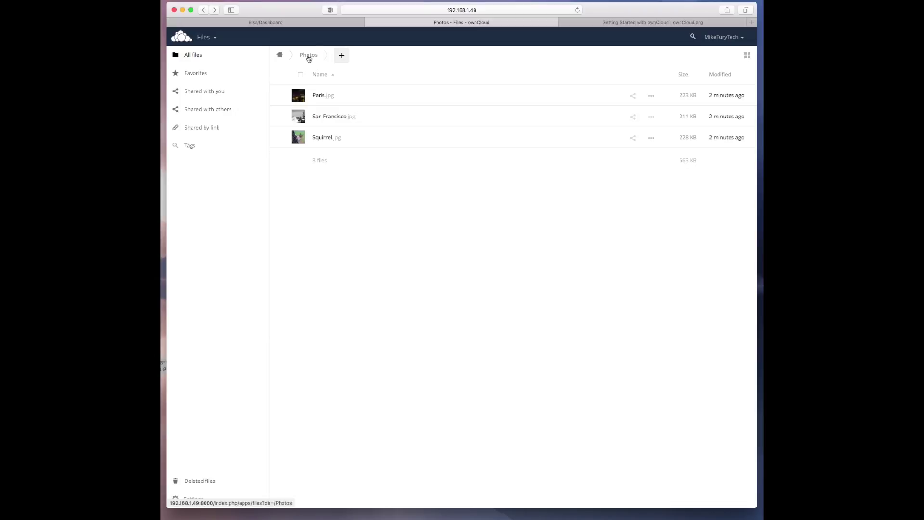
click(279, 55)
click(326, 97)
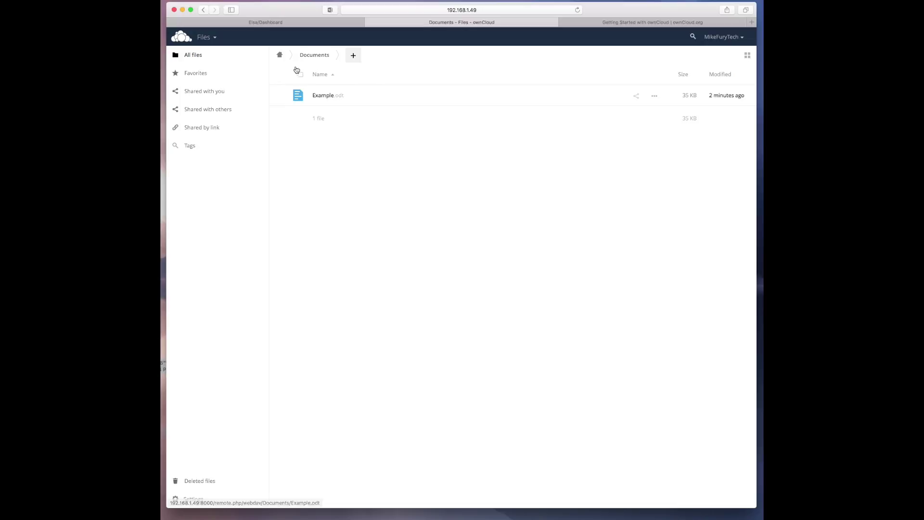
click(283, 57)
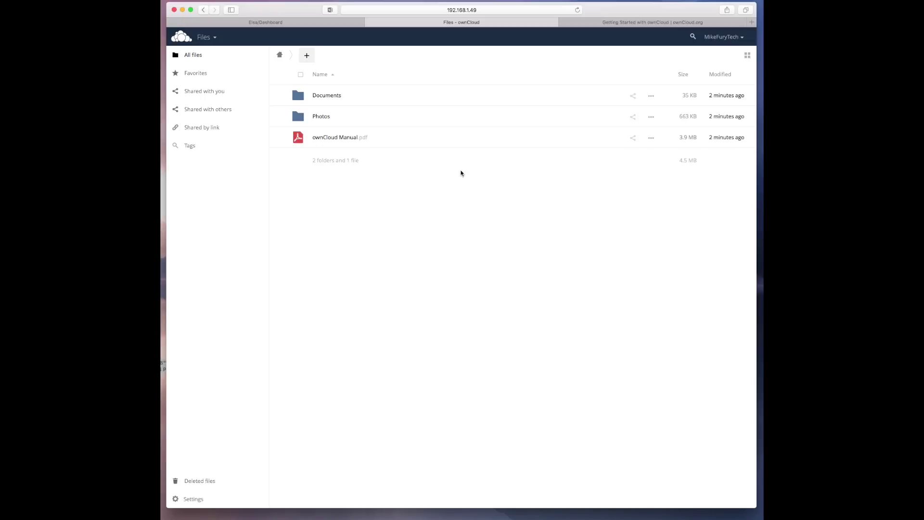
- Download the Mac desktop client from the ownCloud download page and open the downloaded installer package
click(612, 24)
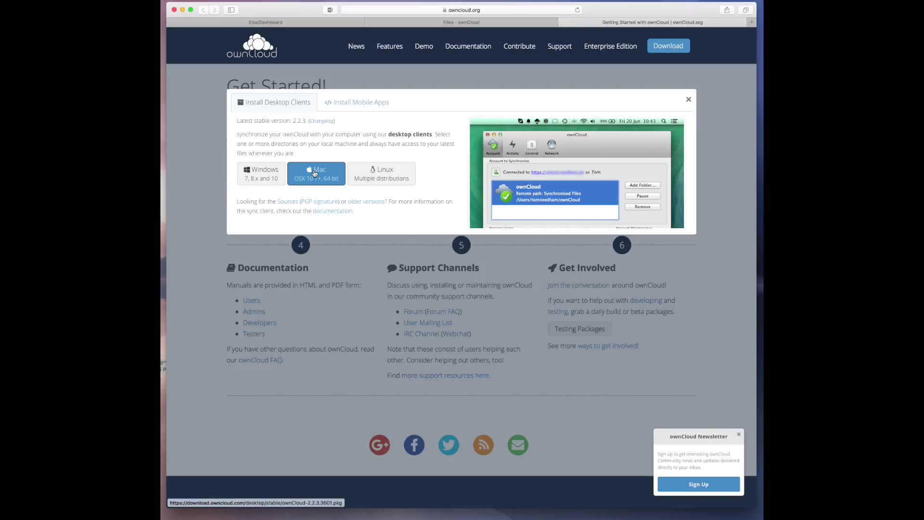
click(315, 172)
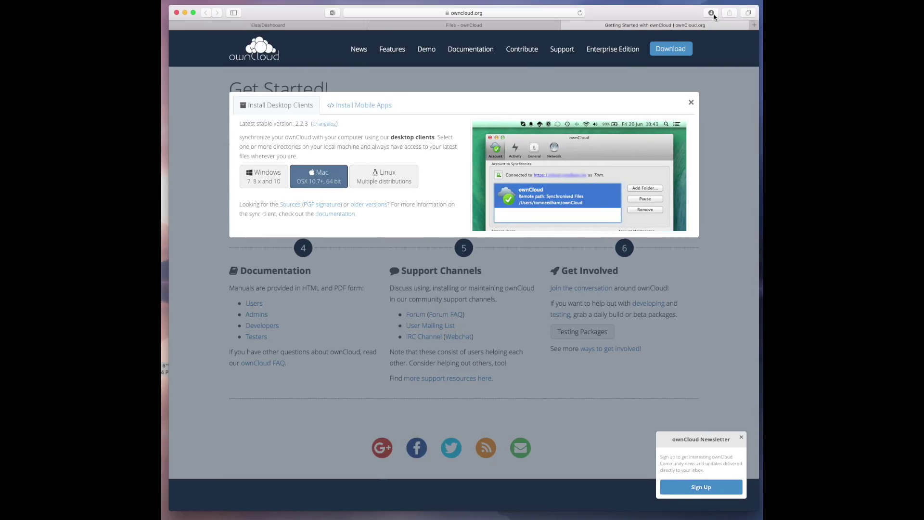
click(714, 16)
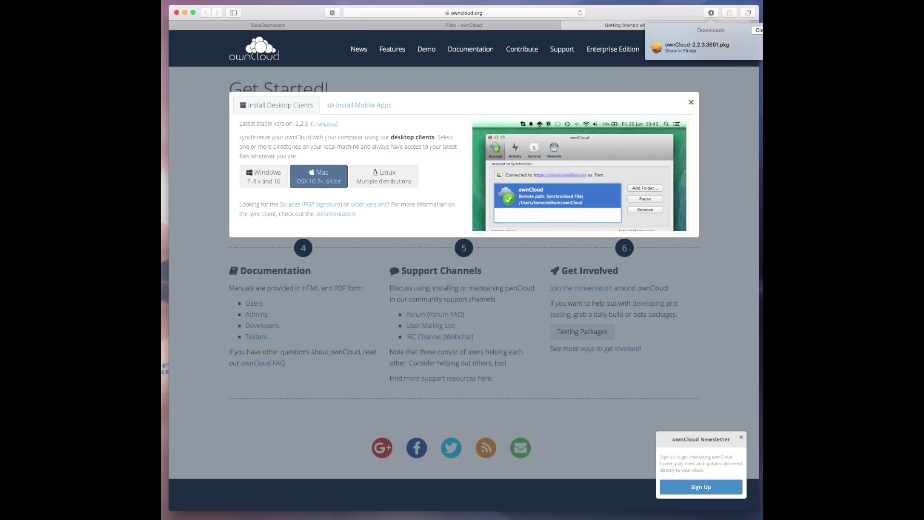
double_click(698, 45)
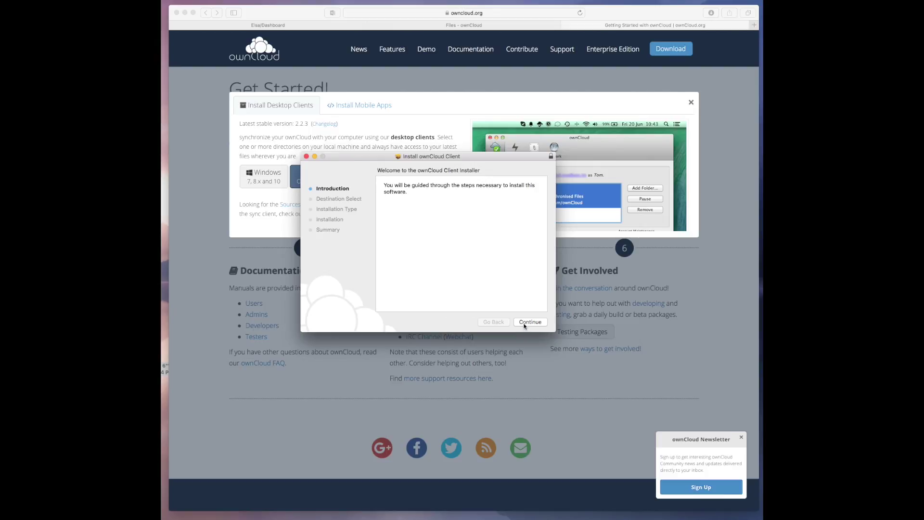
- Install the ownCloud client on Macintosh HD with the standard installation, authorizing it with the account password, and close the installer
click(525, 323)
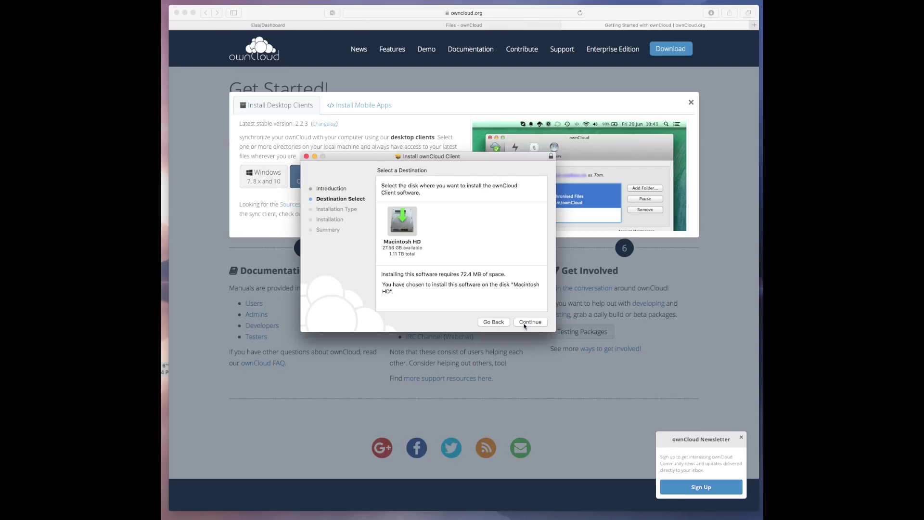
click(524, 325)
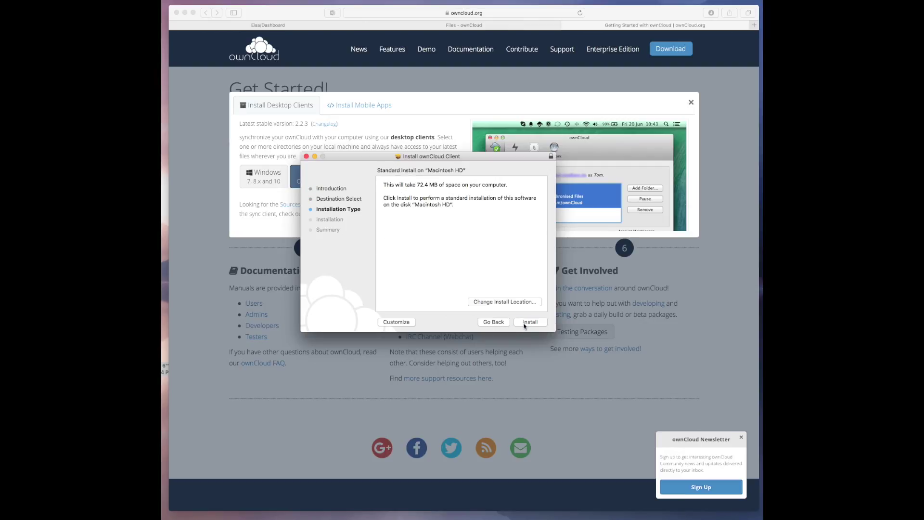
click(529, 322)
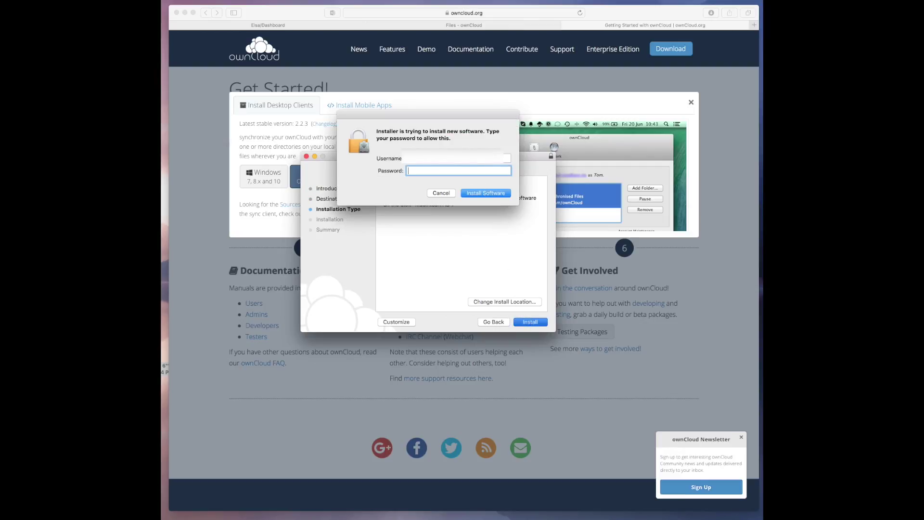
click(407, 172)
text(*********)
key(Return)
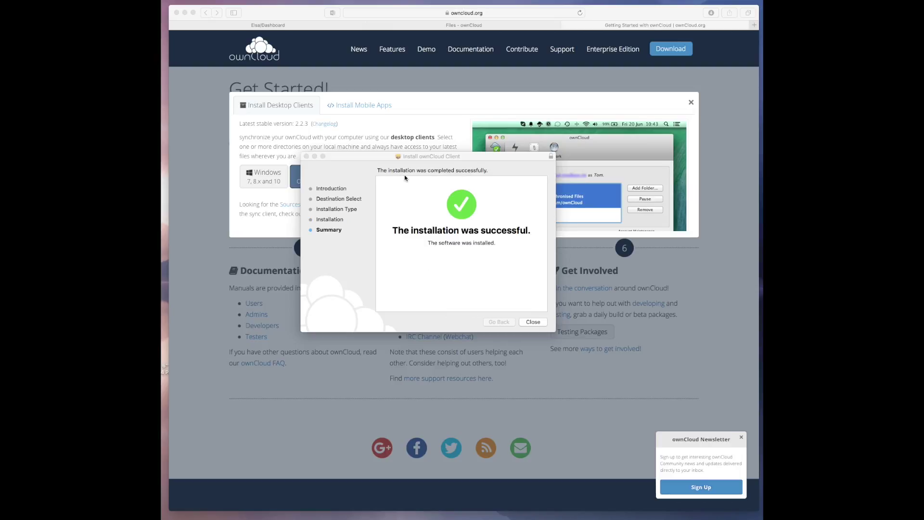
click(537, 321)
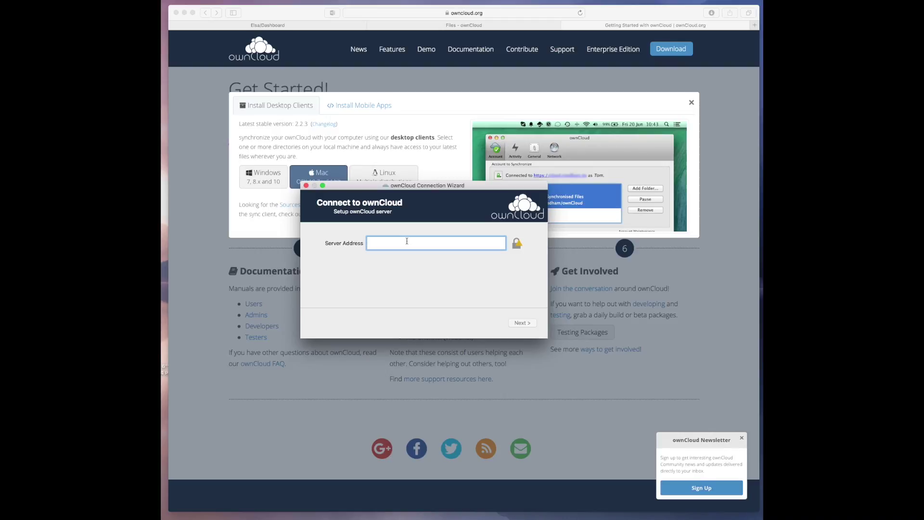
text(http:)
text(192.168.1.49)
text(:8000)
click(529, 325)
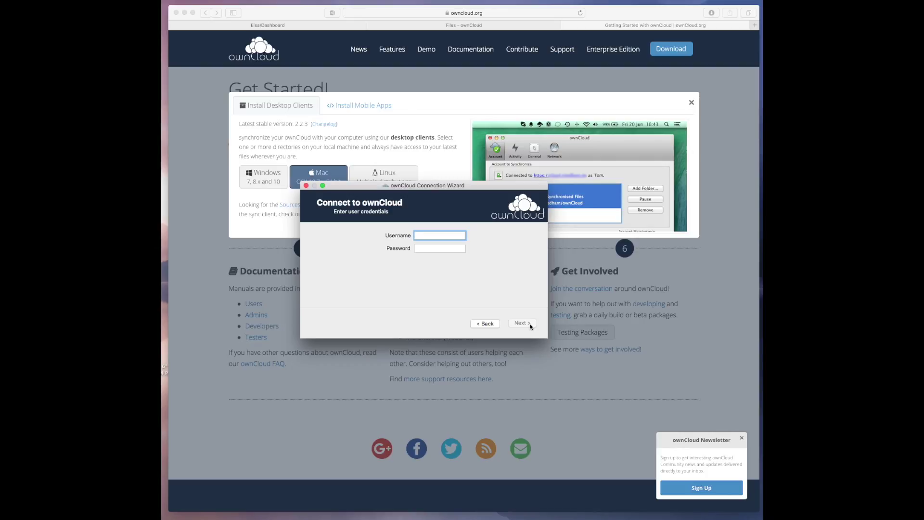
- Enter the ownCloud account's username and password in the connection wizard and continue to the local folder options
text(mikefurytech)
key(Tab)
text(•••••)
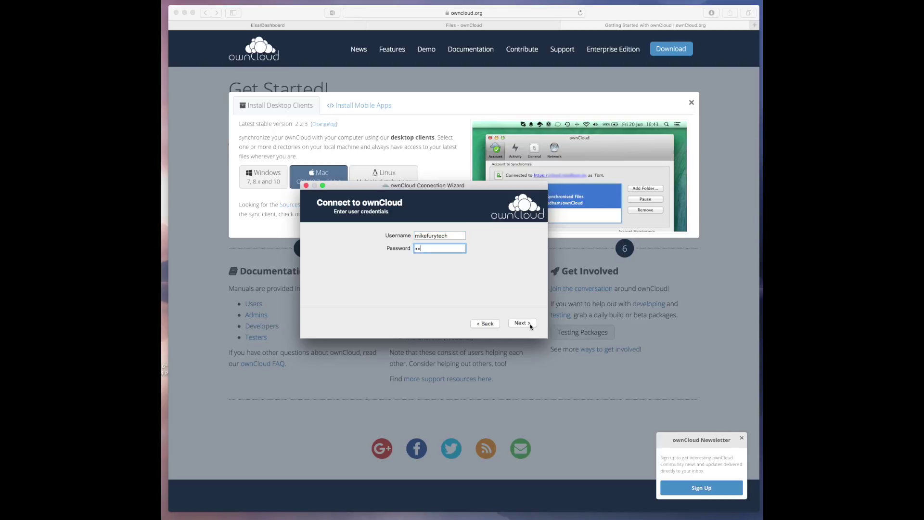
text(••••)
click(530, 325)
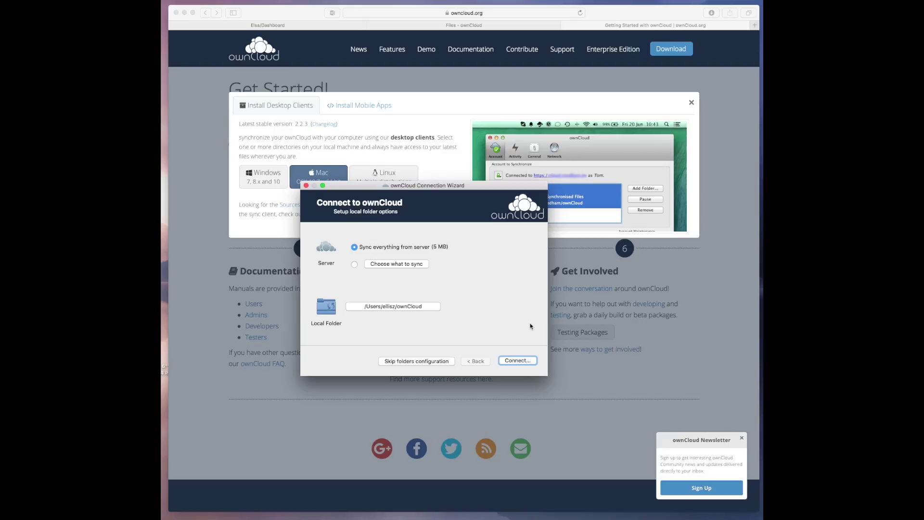
- Check the selective sync choices without changing them, keep syncing everything from the server, and connect
click(355, 264)
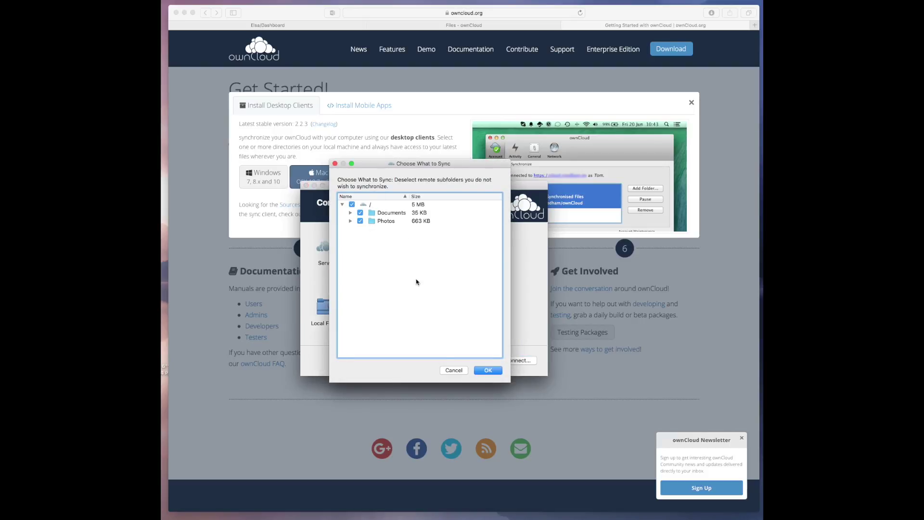
click(456, 369)
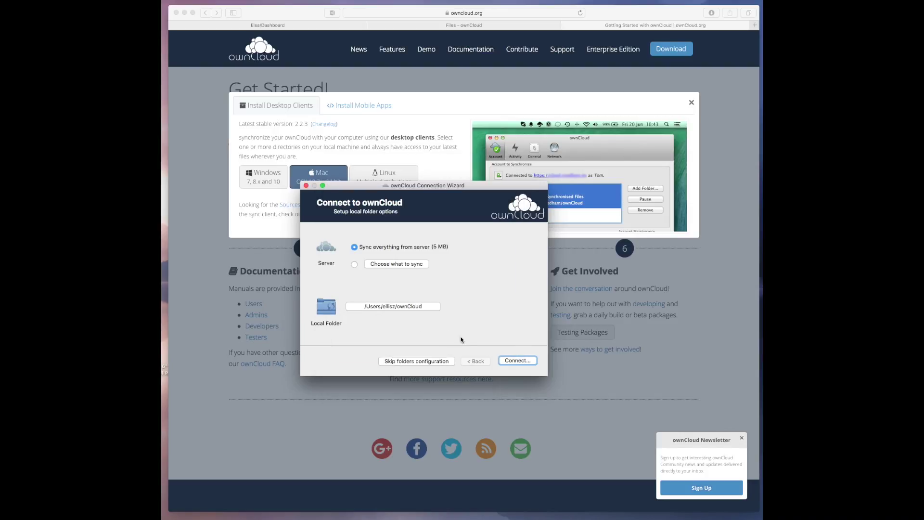
click(514, 361)
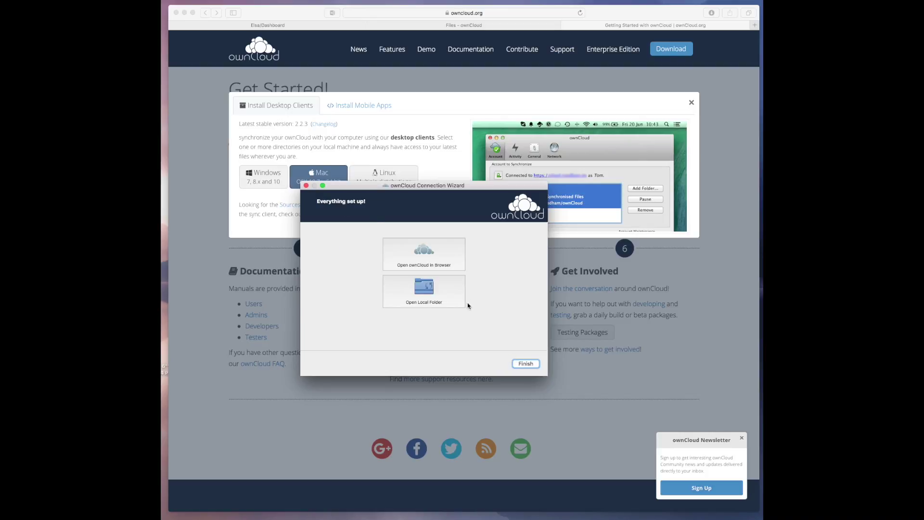
- Open ownCloud in the browser and the local ownCloud folder, inspect its synced Photos folder, and finish the connection wizard
click(424, 255)
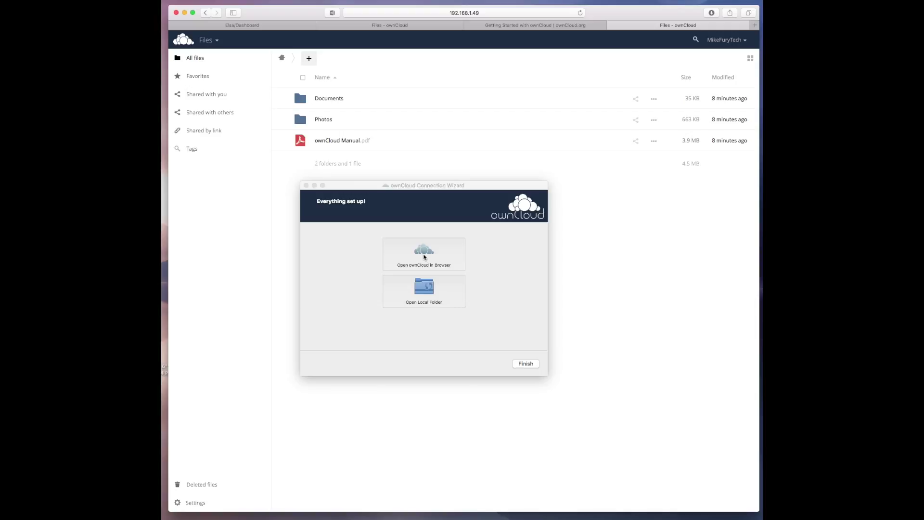
click(422, 300)
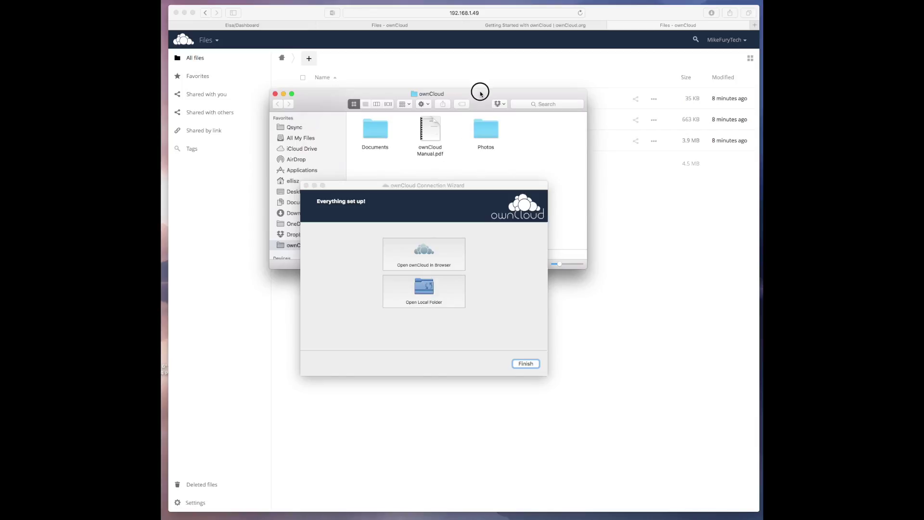
drag(448, 186, 450, 311)
click(452, 182)
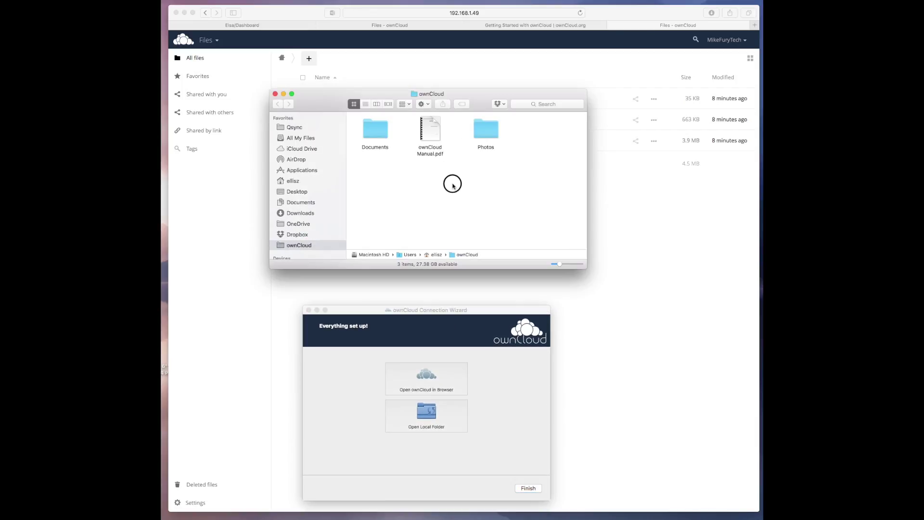
double_click(481, 133)
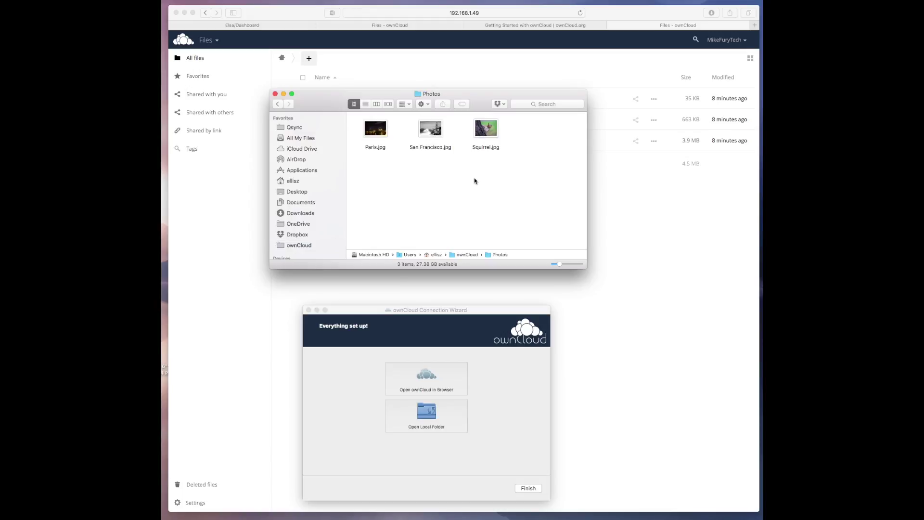
key(super+bracketleft)
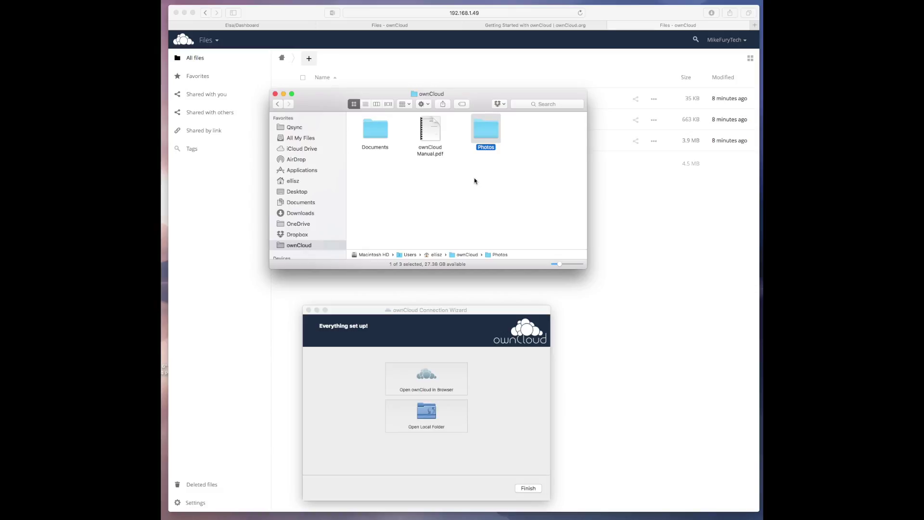
click(275, 93)
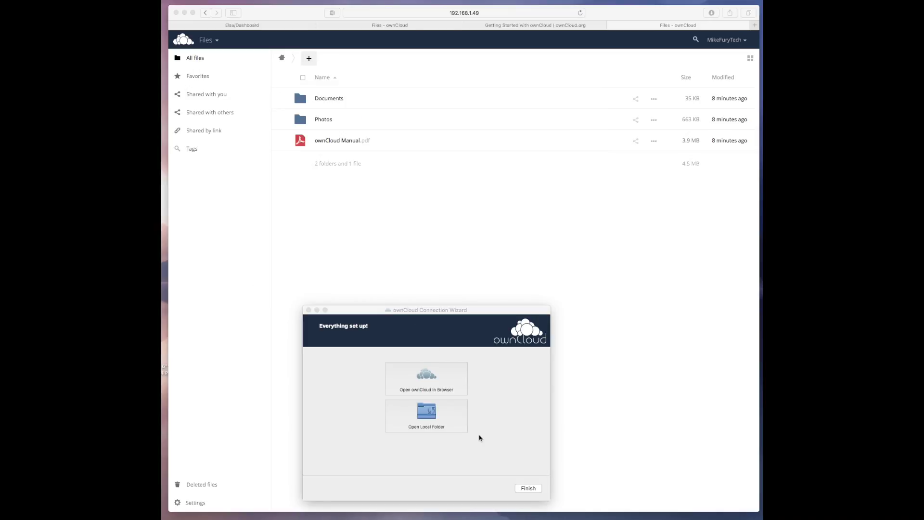
click(527, 487)
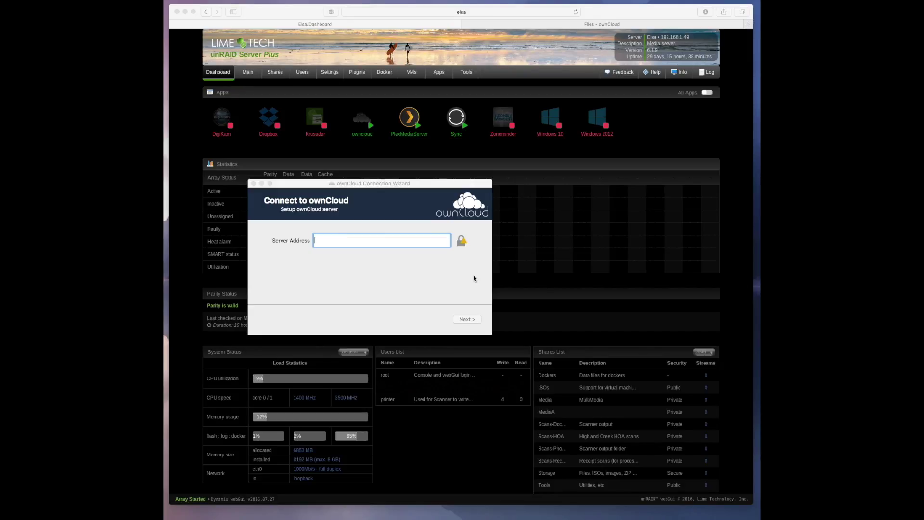
click(330, 240)
text(http://)
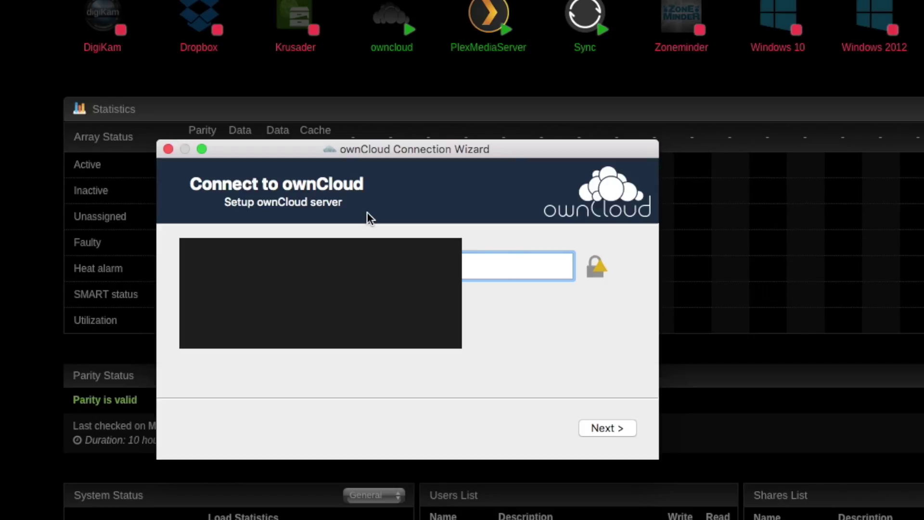
click(597, 429)
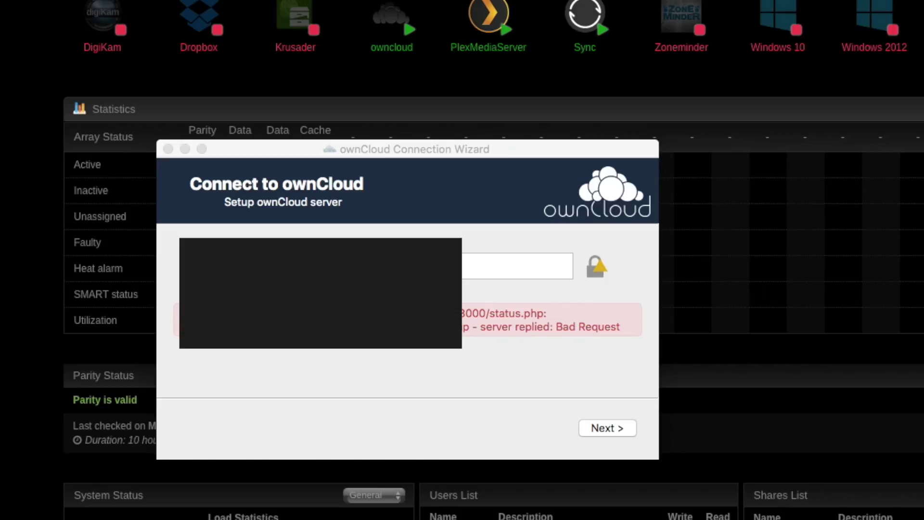
- Bring up the Terminal window with the server's telnet session and close the ownCloud Connection Wizard
drag(231, 518, 299, 99)
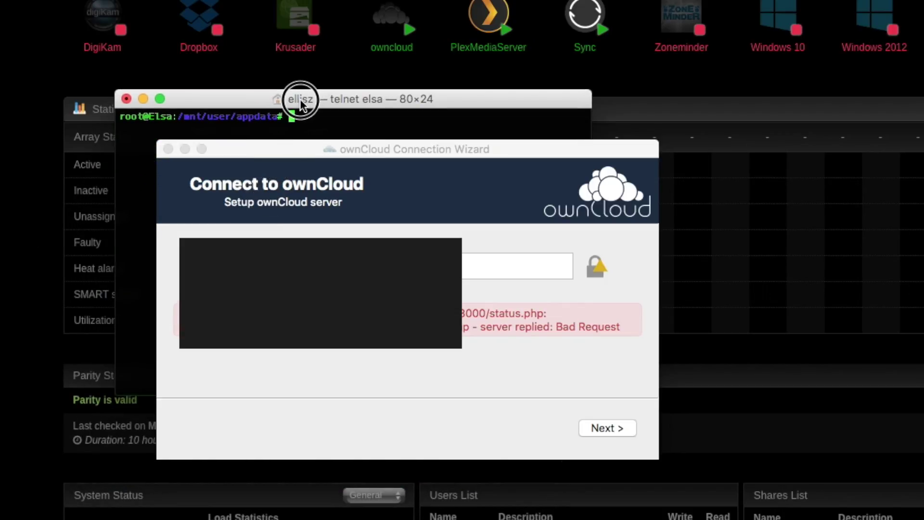
click(187, 146)
click(168, 149)
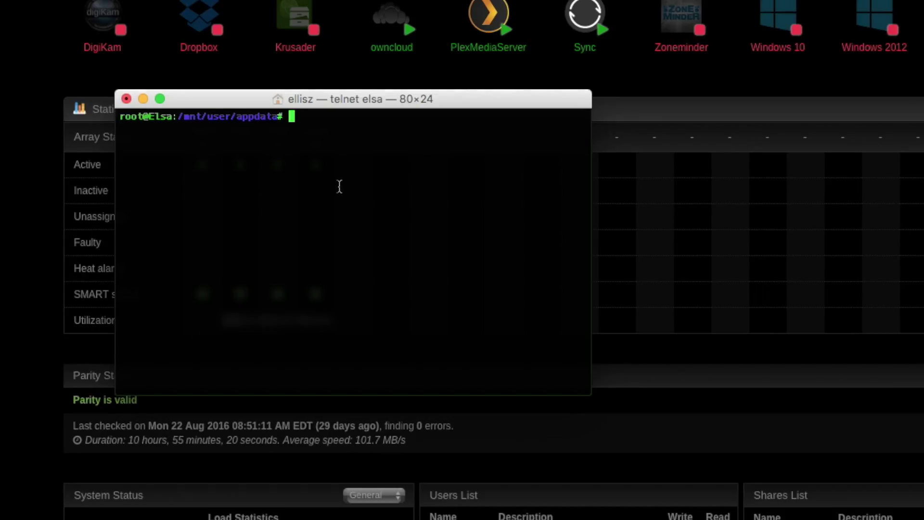
- List /mnt/user/appdata, change into its owncloud directory, and list that directory's contents
text(ls -l)
key(Return)
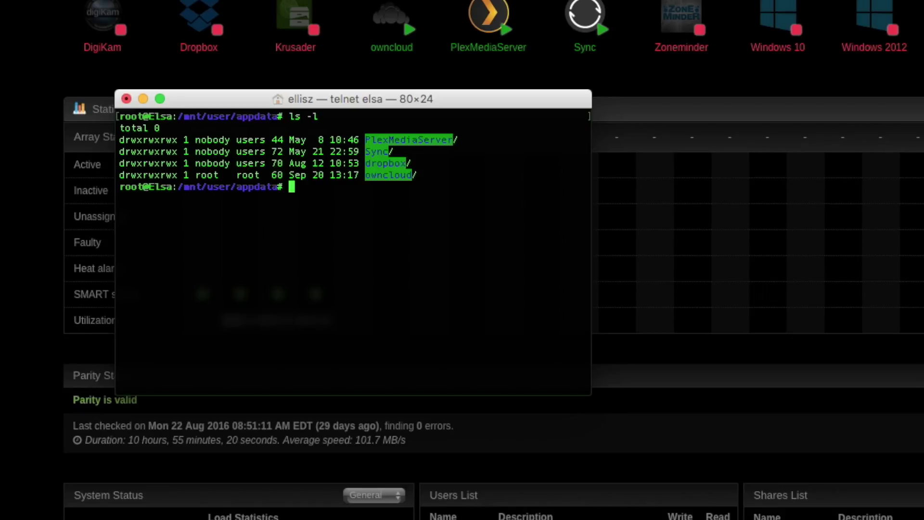
text(cd owncloud)
key(Return)
text(l)
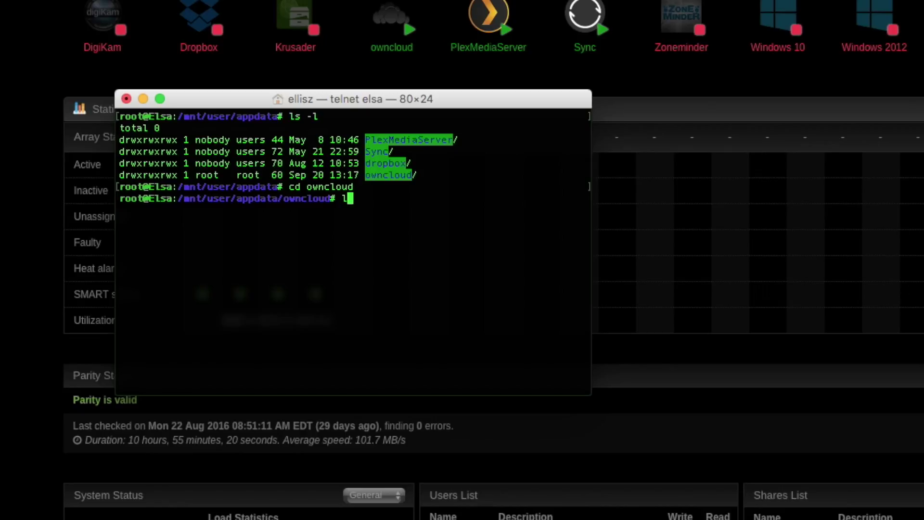
text(s -l)
key(Return)
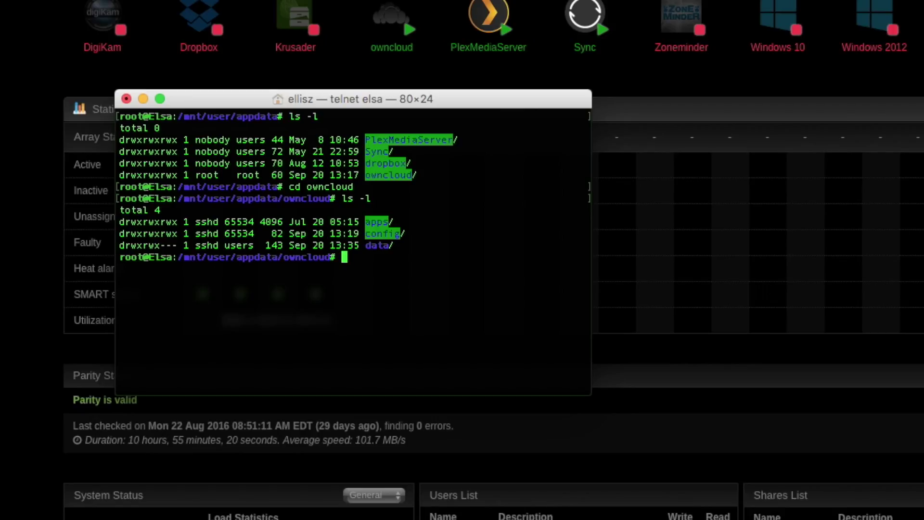
text(ls)
key(Return)
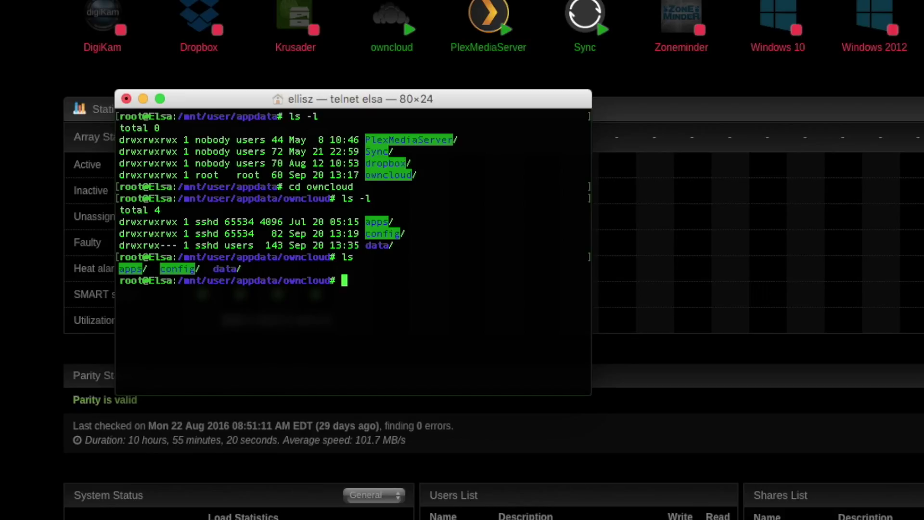
- Change into the owncloud config directory and list its files in long format
text(cd config)
key(Return)
text(ls -l)
key(Return)
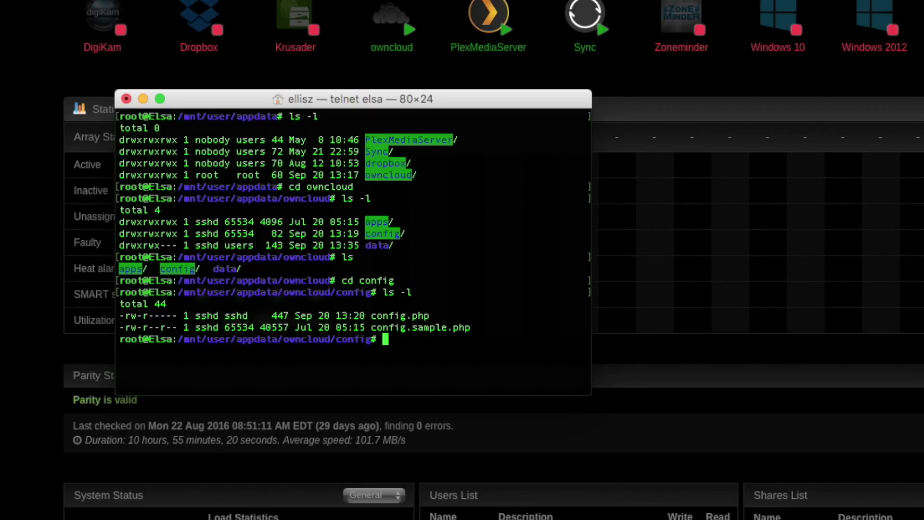
- Open config.php from the ownCloud config directory in the vi editor, using the Windows Telnet session
text(vi config.phop)
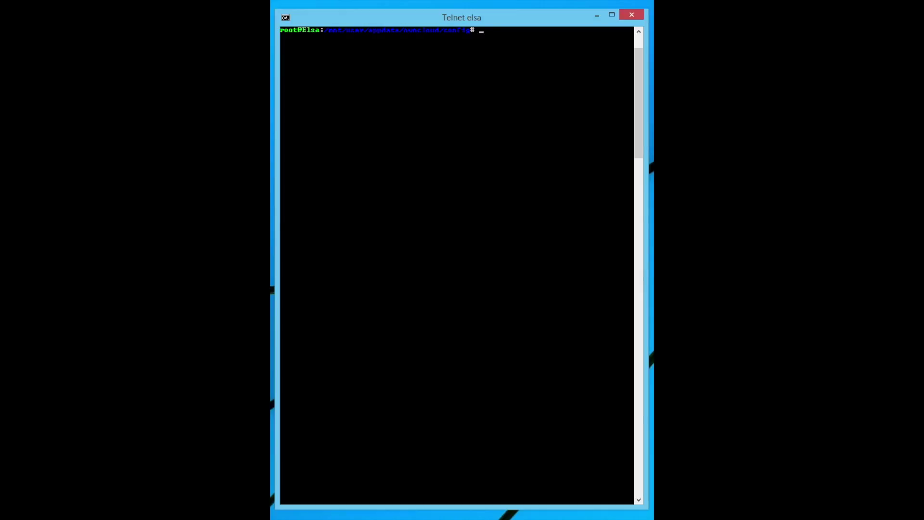
click(611, 273)
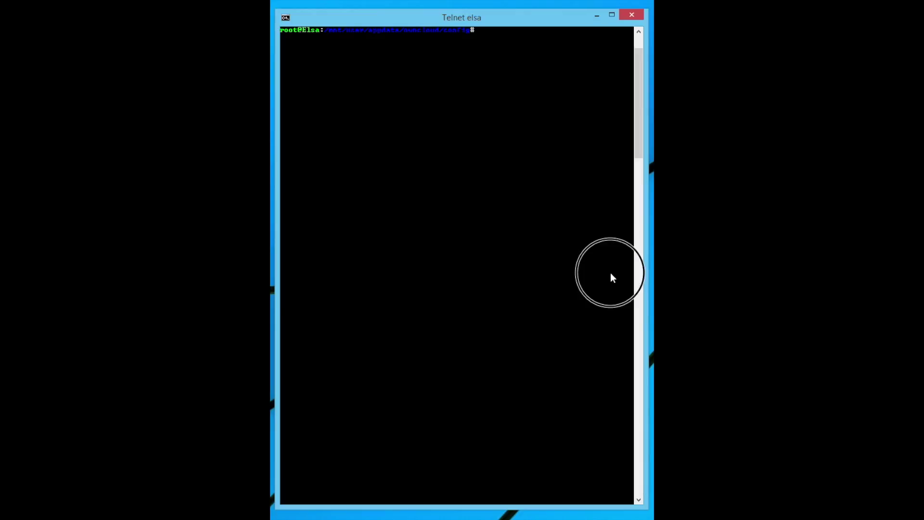
text(vi config.php)
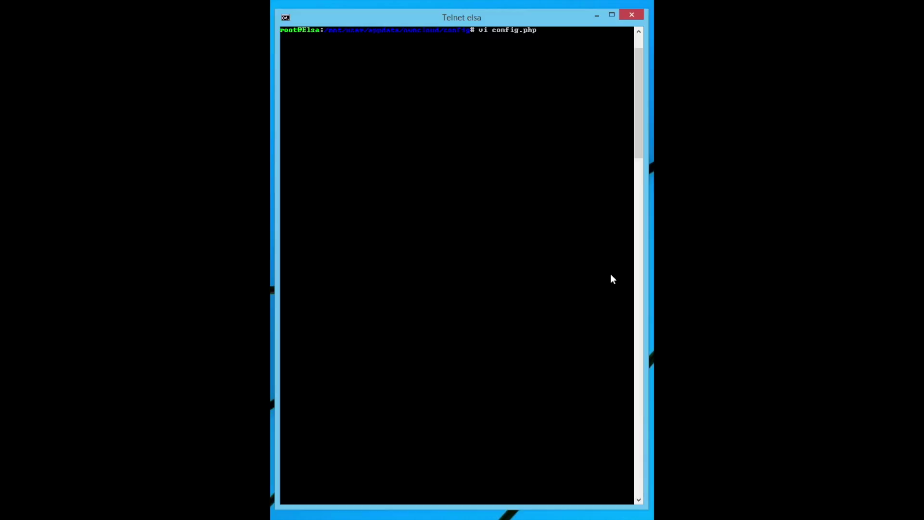
key(Return)
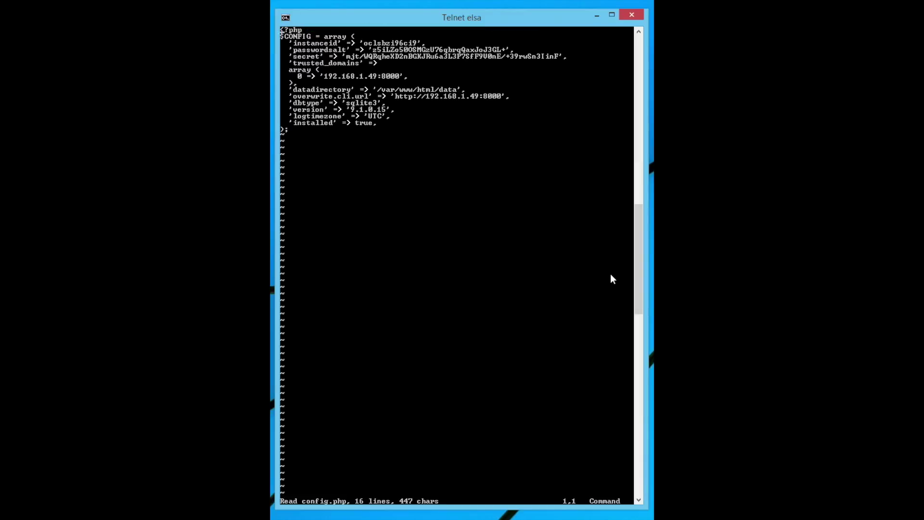
- Add the server's external IP address with port 8000 to the trusted_domains array, after the '192.168.1.49:8000' entry
key(Down)
key(Down)
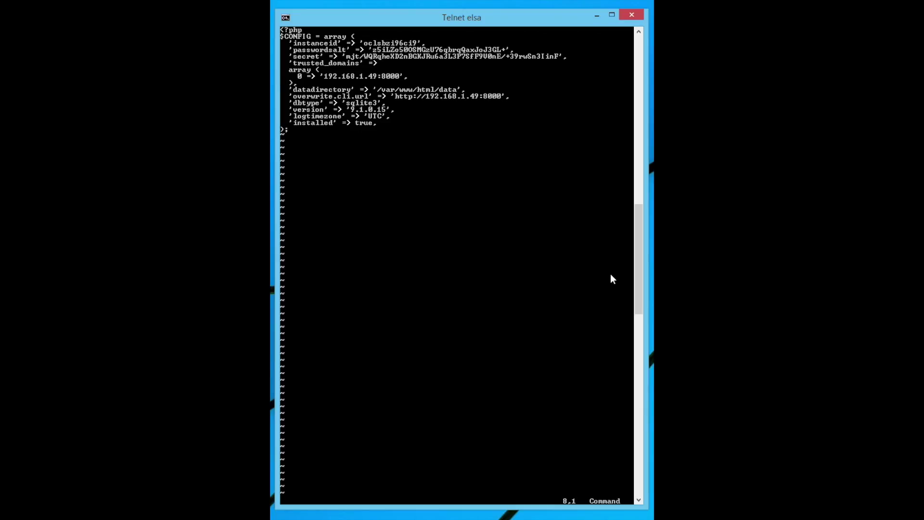
key(Right)
key(Right)
key(Right)
key(Right)
key(Right)
key(Right)
key(Right)
key(Right)
key(Right)
key(Right)
key(Right)
key(Right)
key(Right)
key(Right)
key(Right)
key(Right)
key(Right)
key(Right)
key(Right)
key(Right)
key(a)
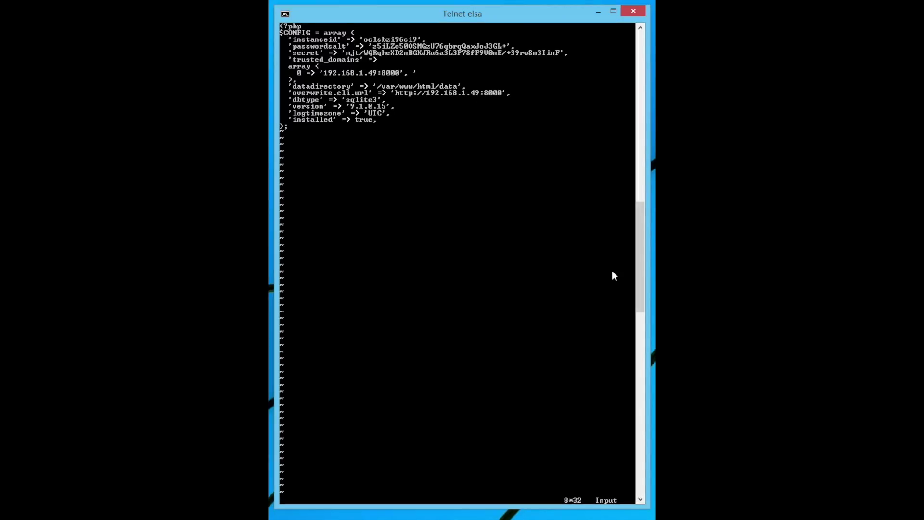
text(75.)
text(123)
text(12)
text(:800)
text(0)
text(')
text(,)
- Save the edited config.php and quit vi with :wq
key(Escape)
text(:wq)
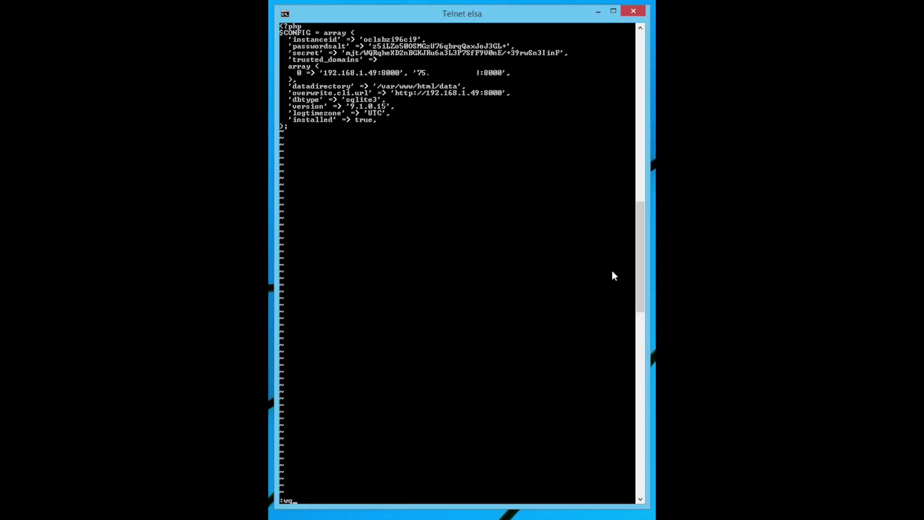
key(Return)
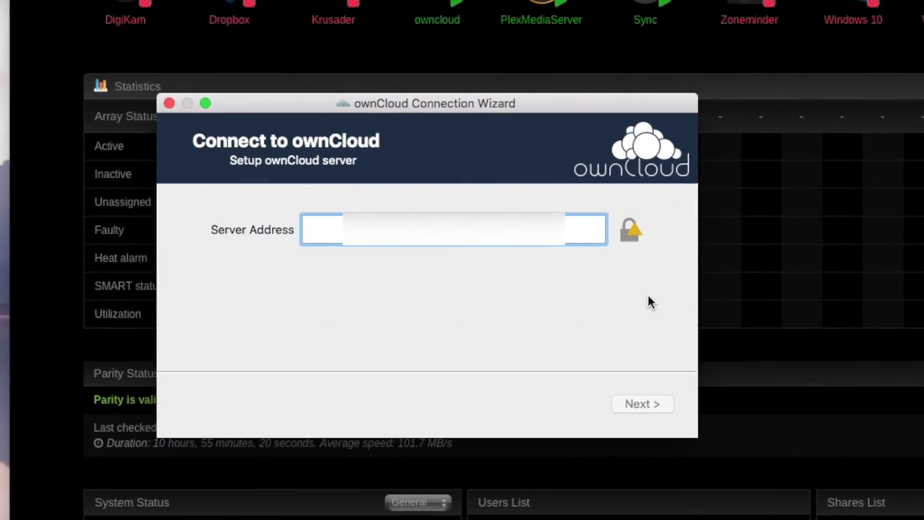
text(http://)
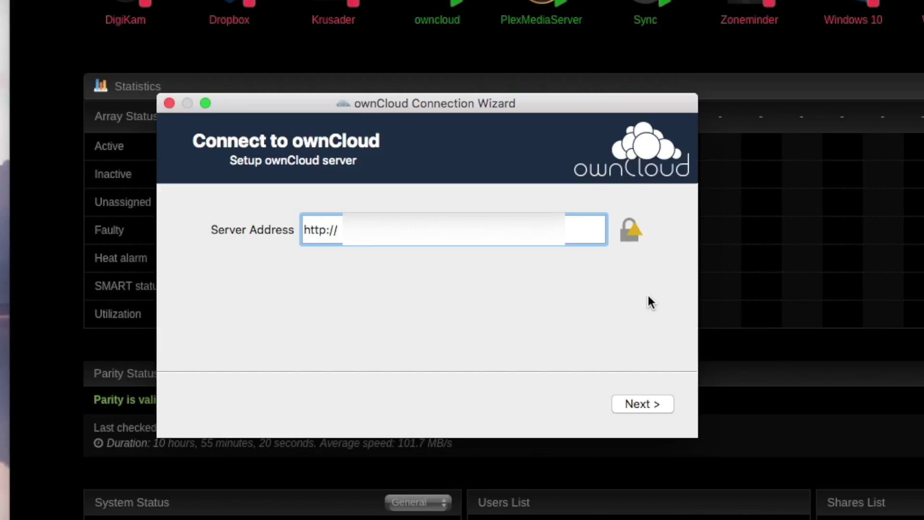
text(7)
click(653, 404)
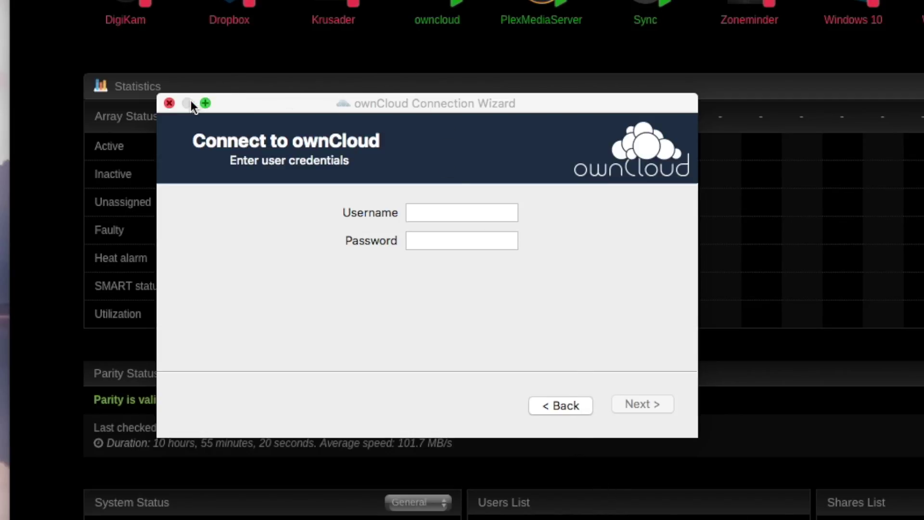
click(172, 103)
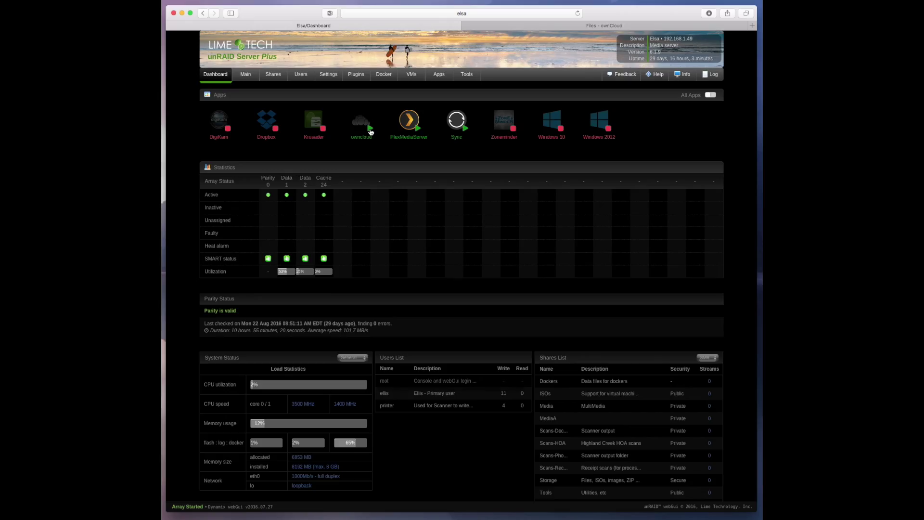
- Open the WebUI of the owncloud container from the unRAID dashboard
click(548, 26)
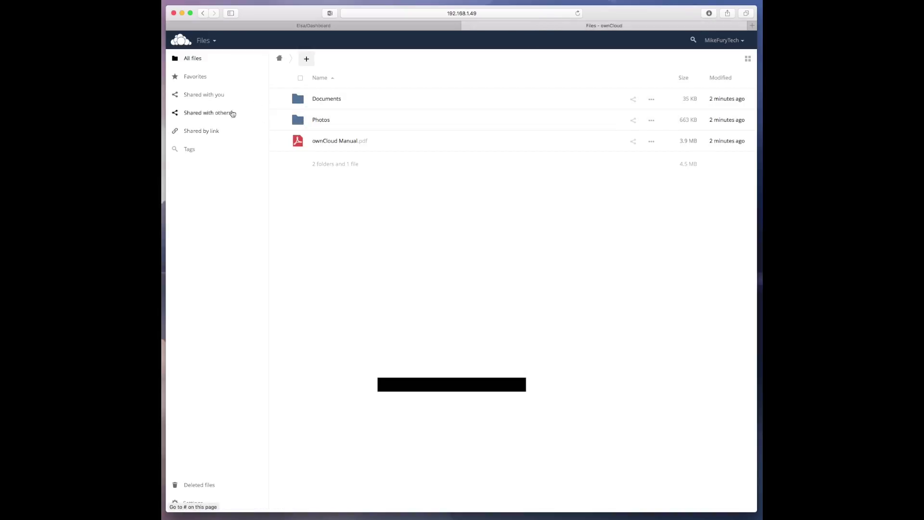
click(467, 26)
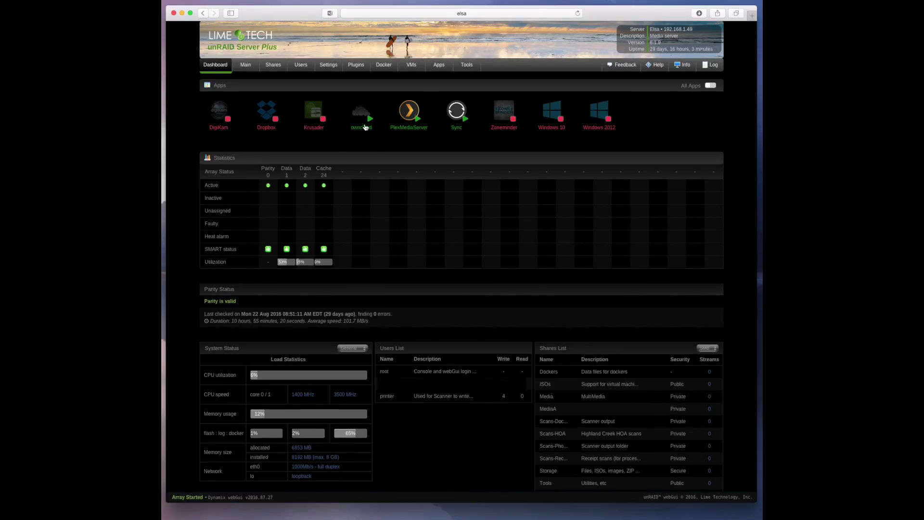
click(371, 123)
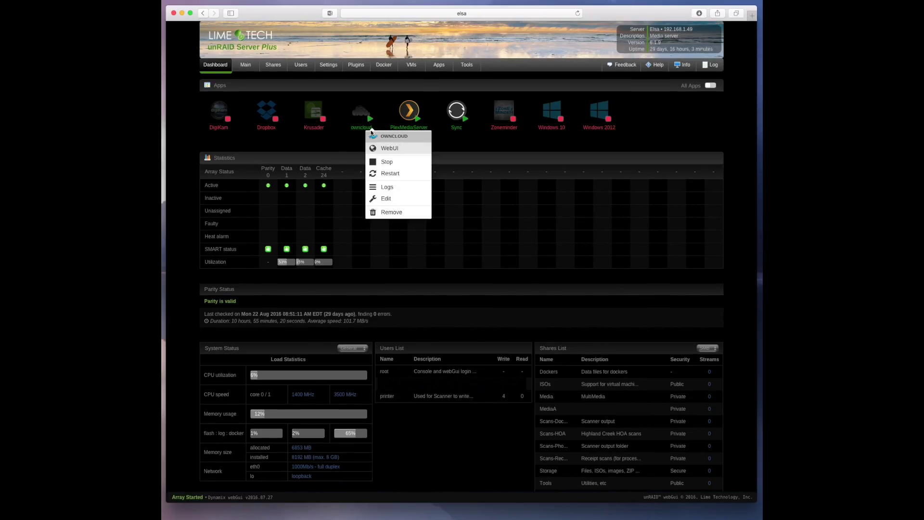
click(393, 149)
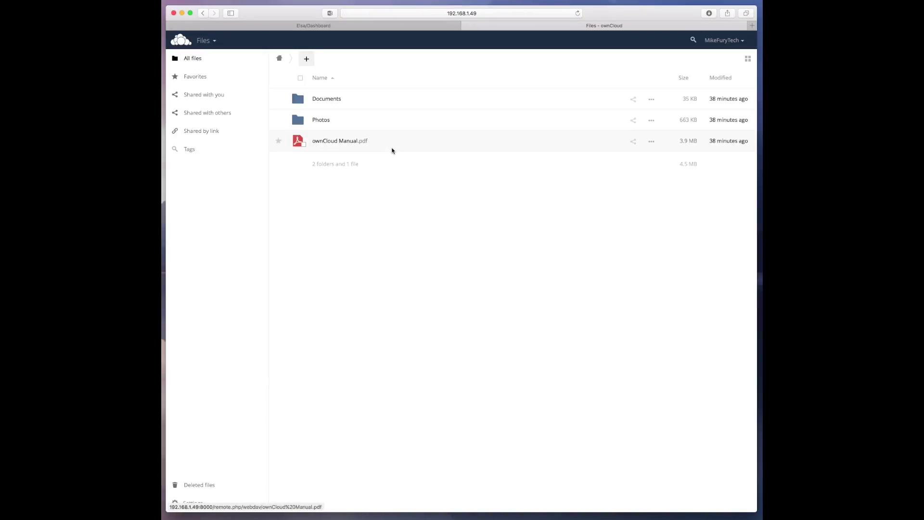
- Open ownCloud's Users page and view the admin account's quota options, postponing the Time Machine backup
click(737, 43)
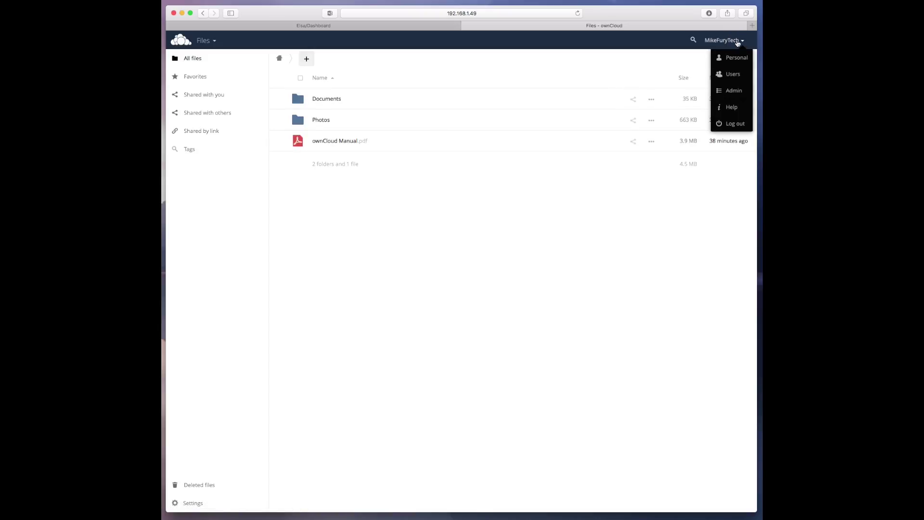
click(735, 77)
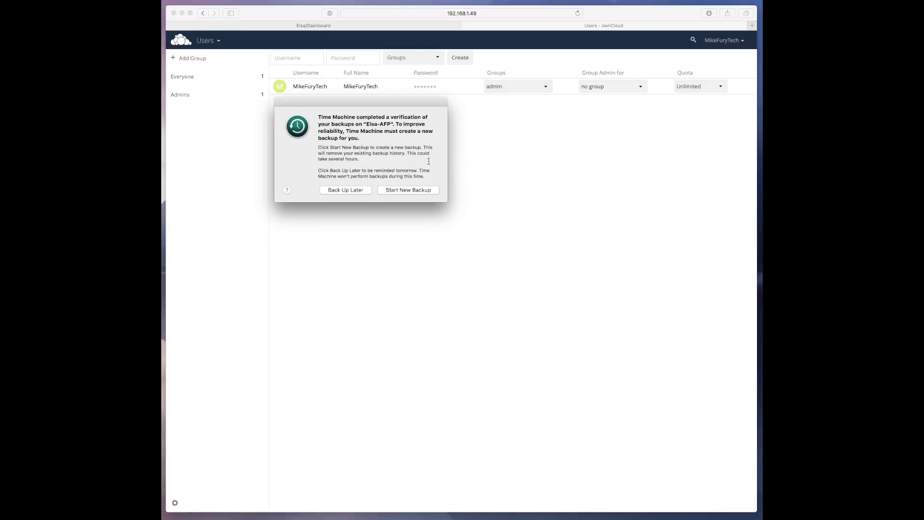
click(345, 190)
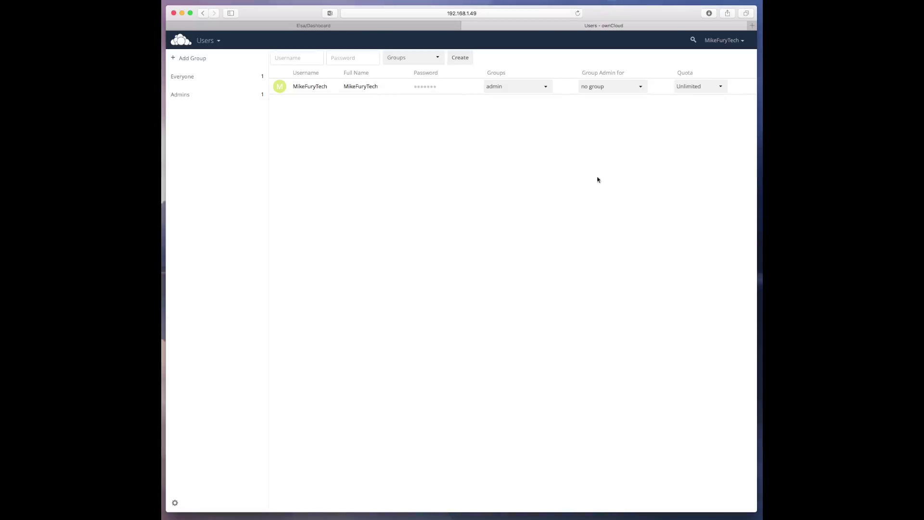
click(722, 86)
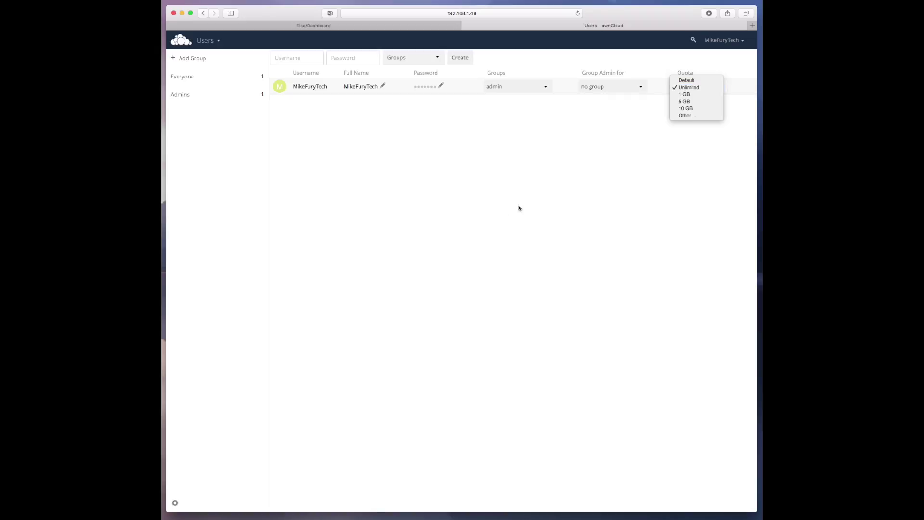
click(499, 215)
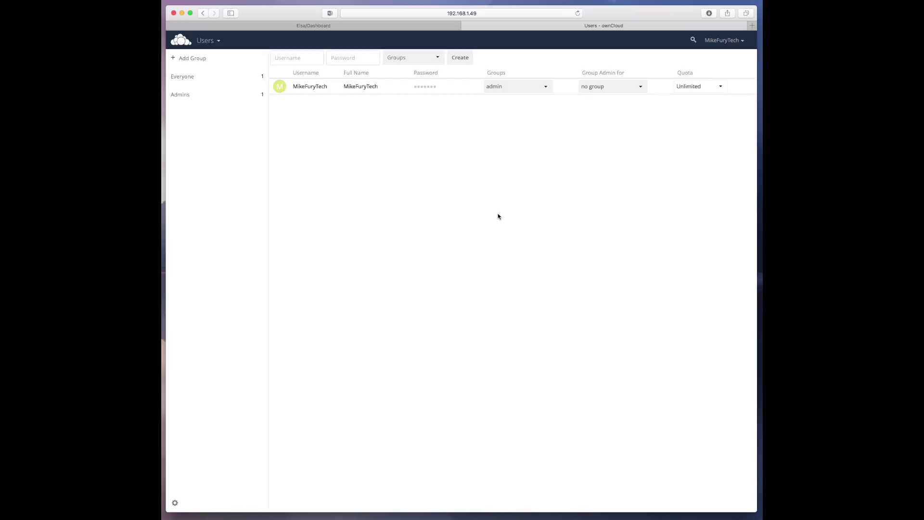